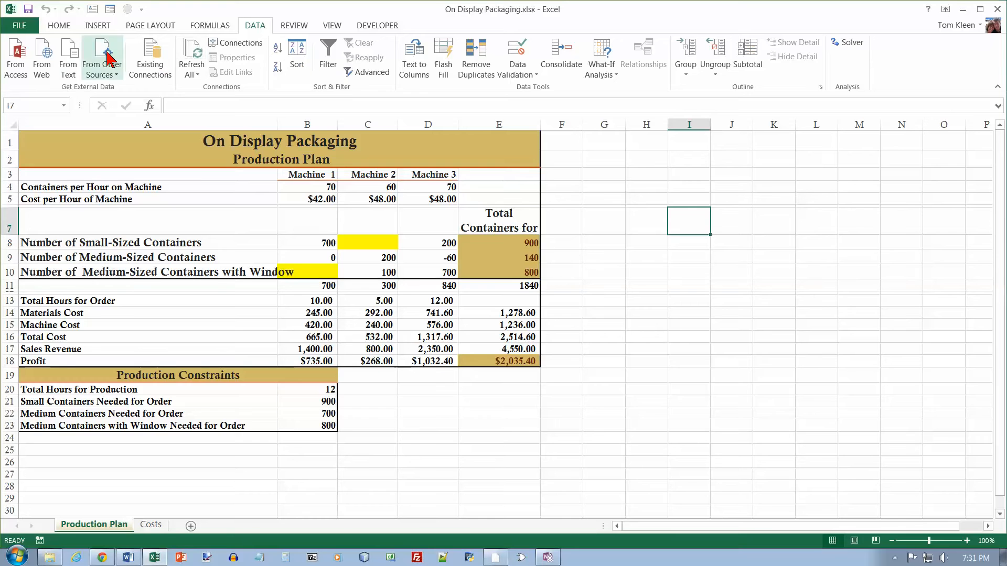
Check in the Excel options and the list of available Excel add-ins that the Solver Add-in is enabled.
left_click(21, 27)
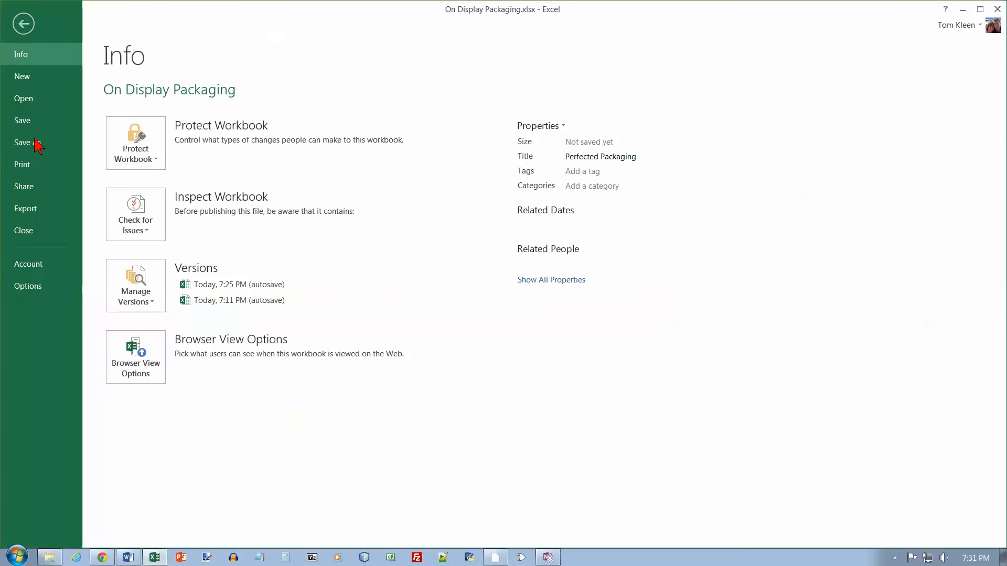
left_click(39, 287)
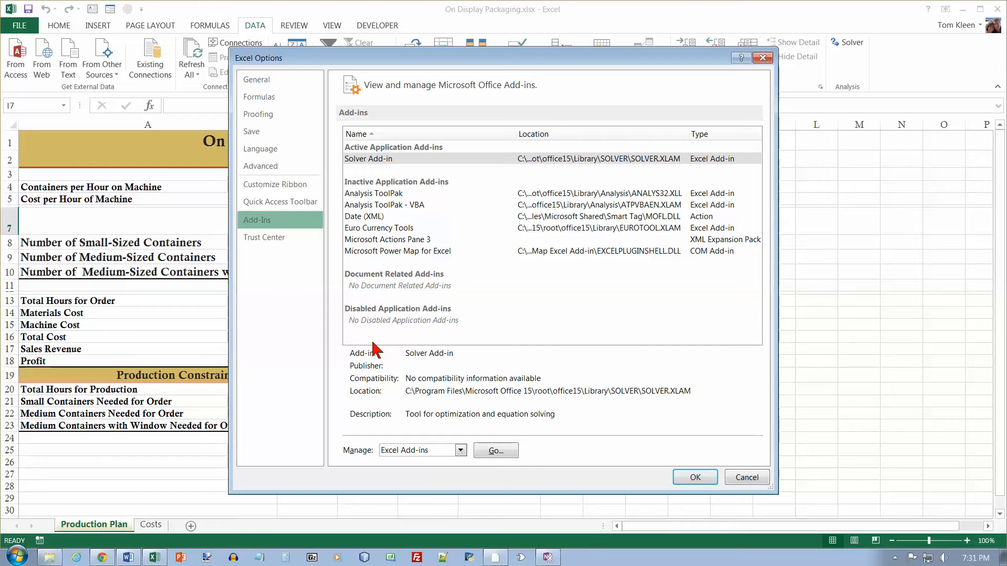
left_click(460, 450)
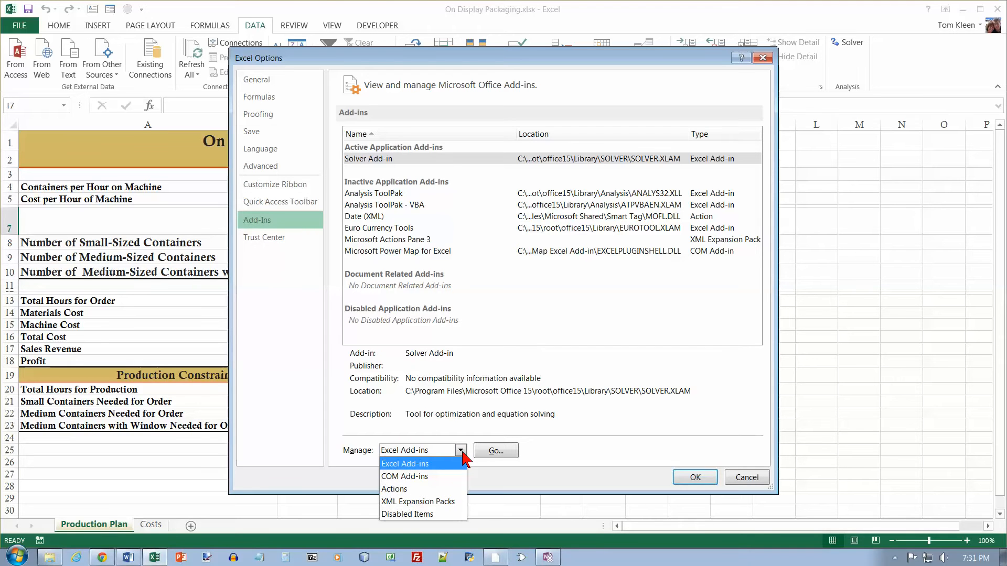
left_click(463, 455)
left_click(401, 167)
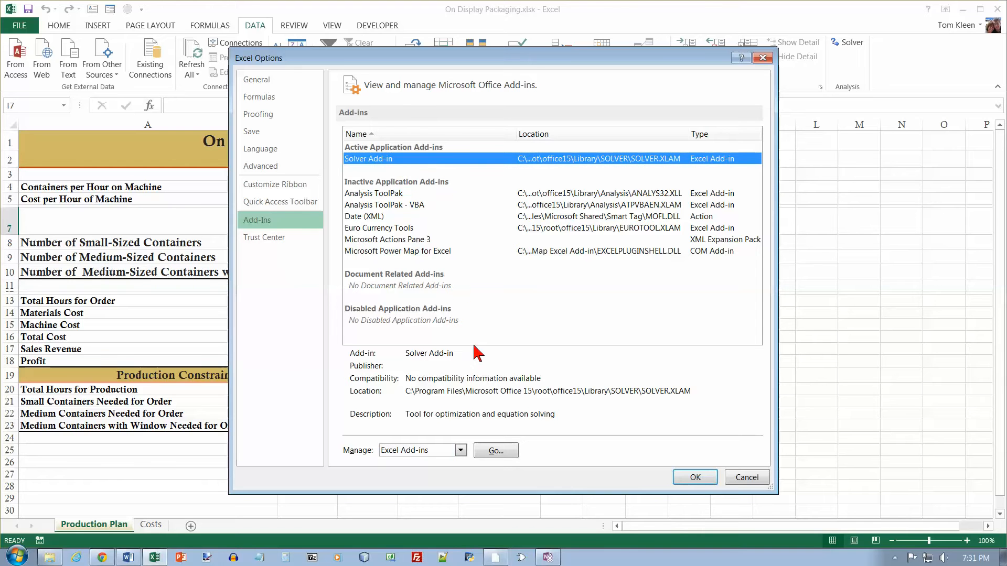
left_click(495, 452)
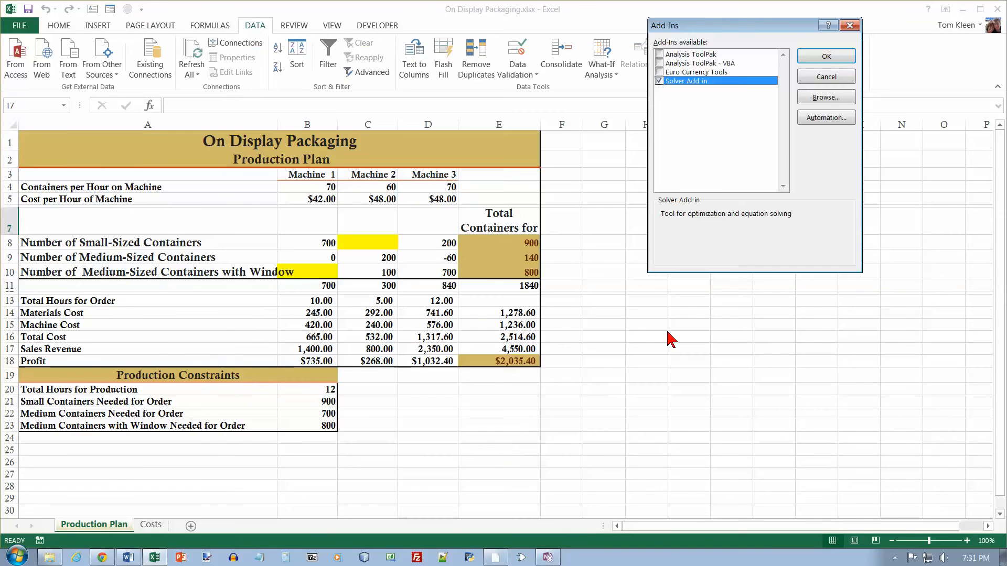
left_click_drag(744, 33, 681, 111)
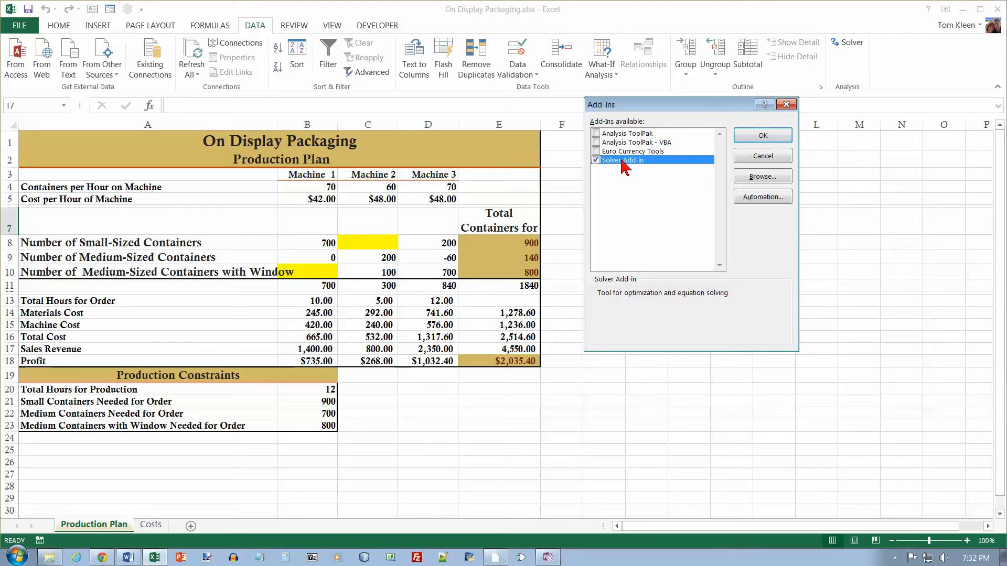
left_click(762, 136)
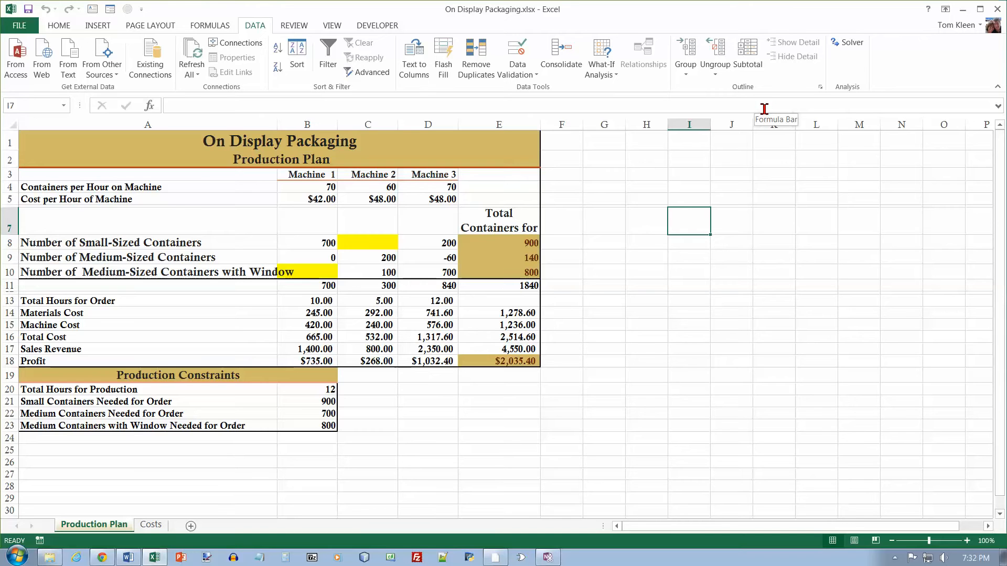
Set the Solver objective to minimise the order's Total Cost in cell E16.
left_click(849, 44)
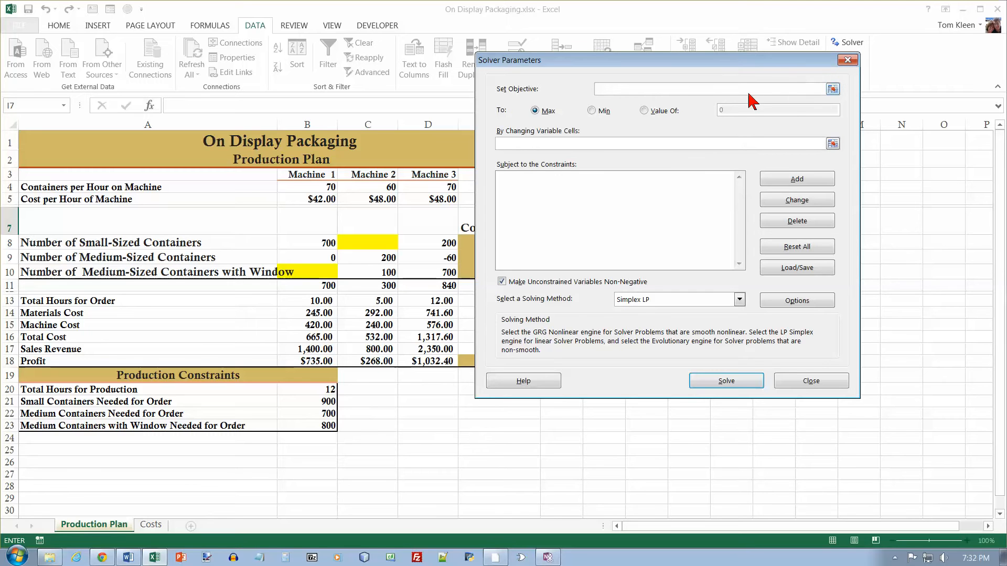
left_click(833, 90)
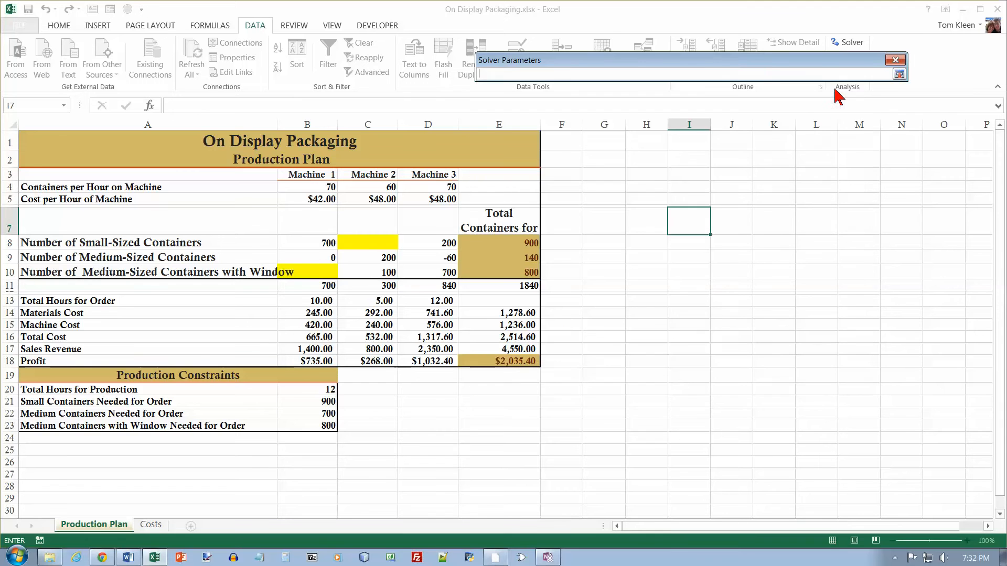
left_click_drag(769, 62, 819, 88)
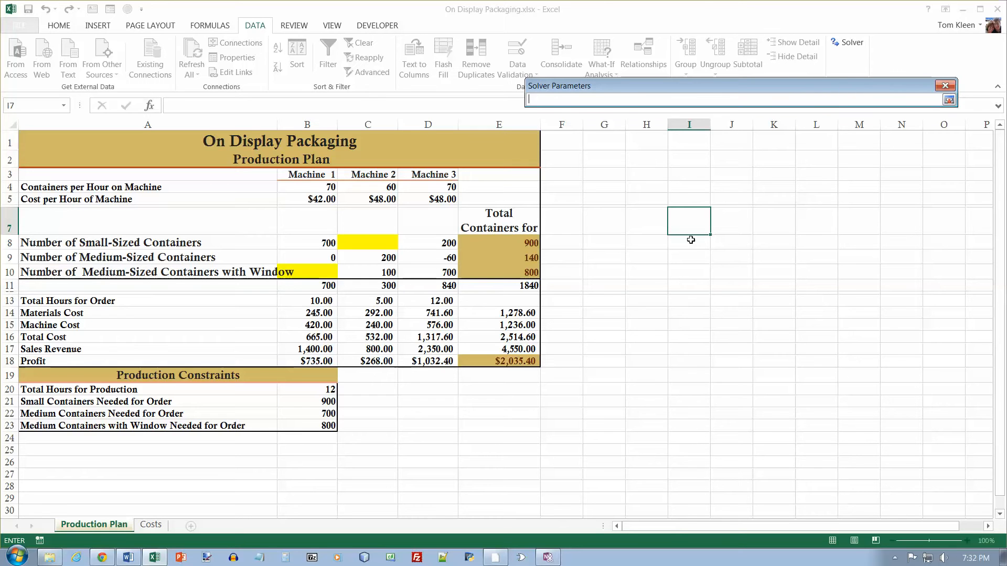
left_click(521, 337)
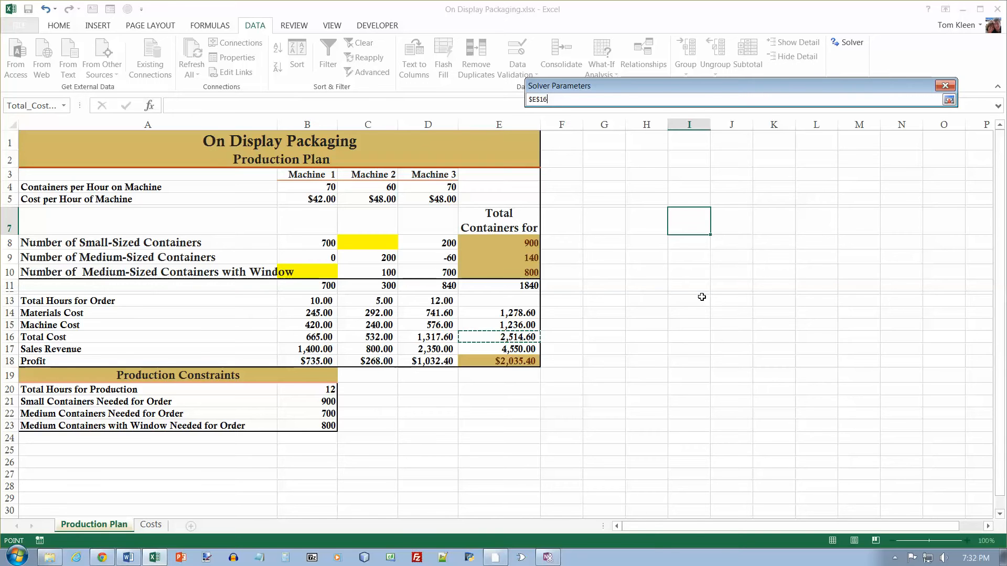
left_click(949, 99)
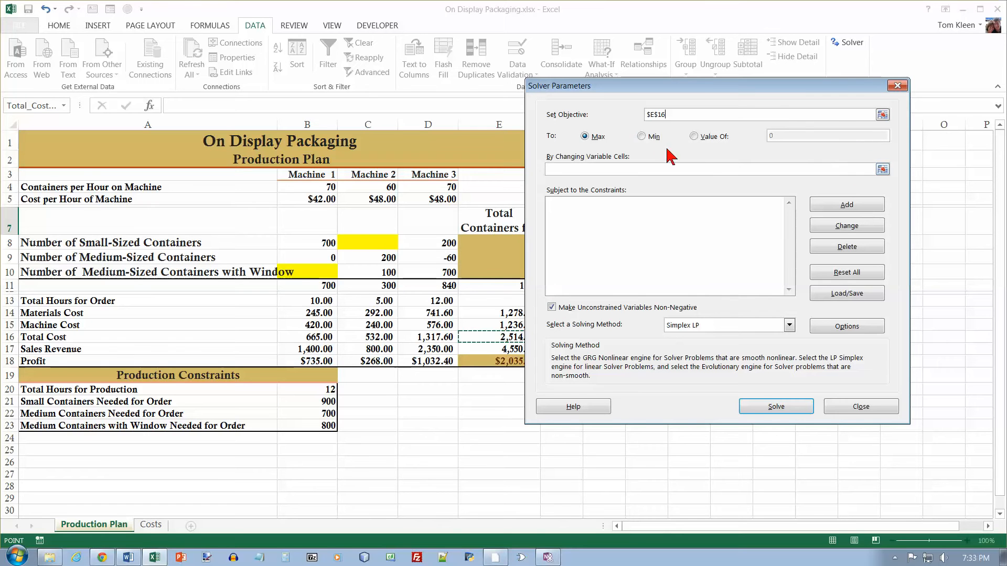
left_click(642, 137)
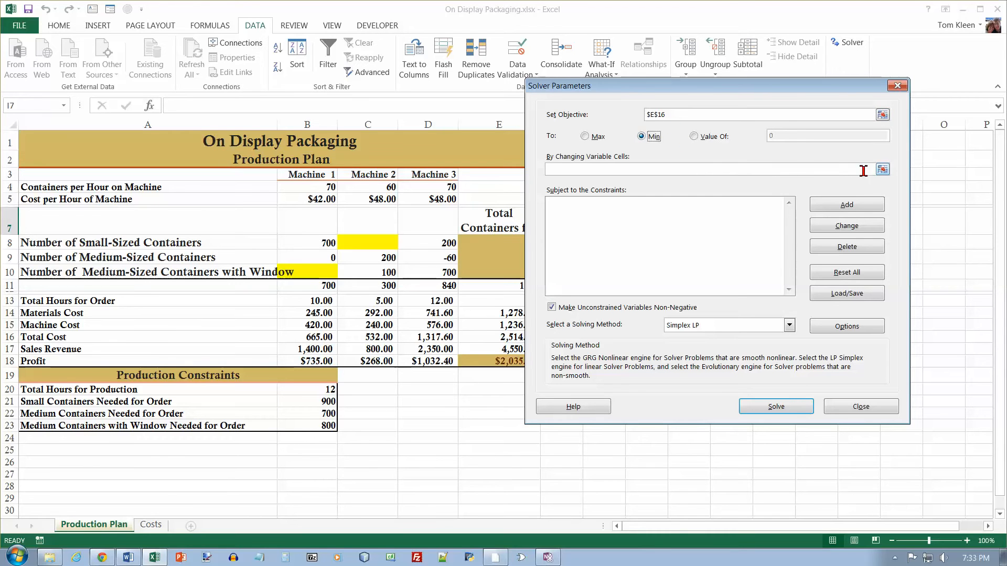
Set the Solver's changing variable cells to B8:B9, C9:C10 and D8:D10, leaving out the yellow cells.
left_click(883, 169)
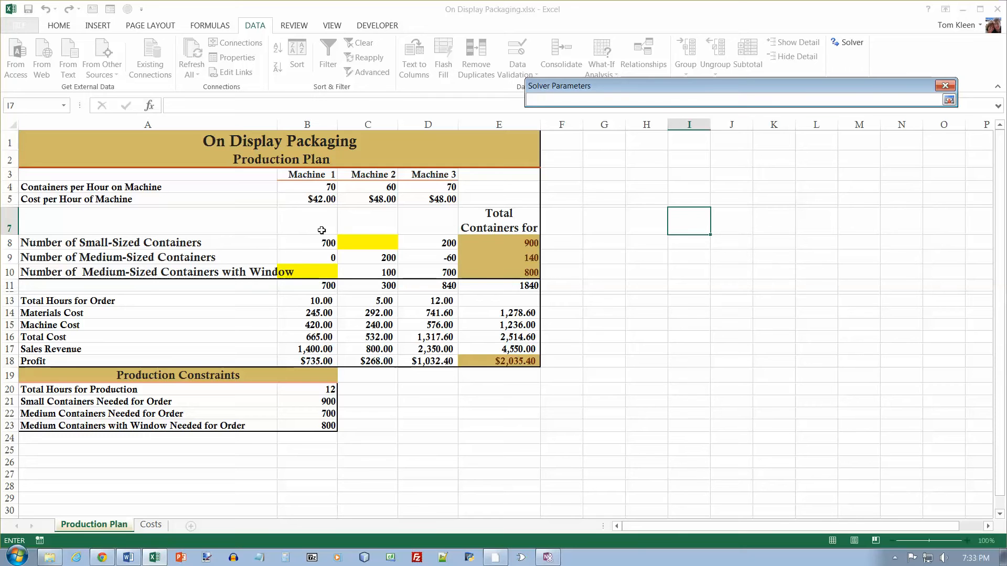
left_click_drag(314, 245, 313, 255)
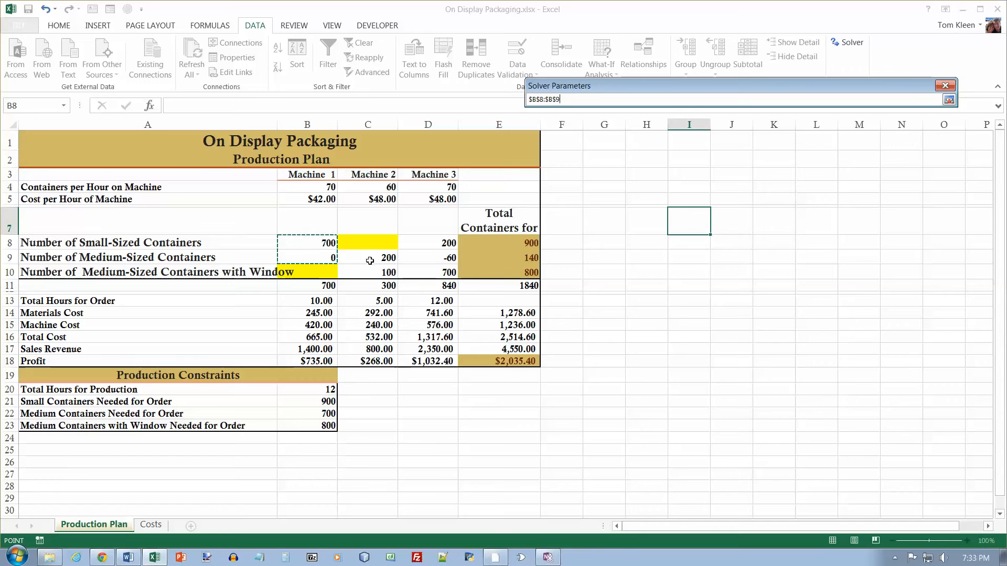
left_click(384, 258, "shift")
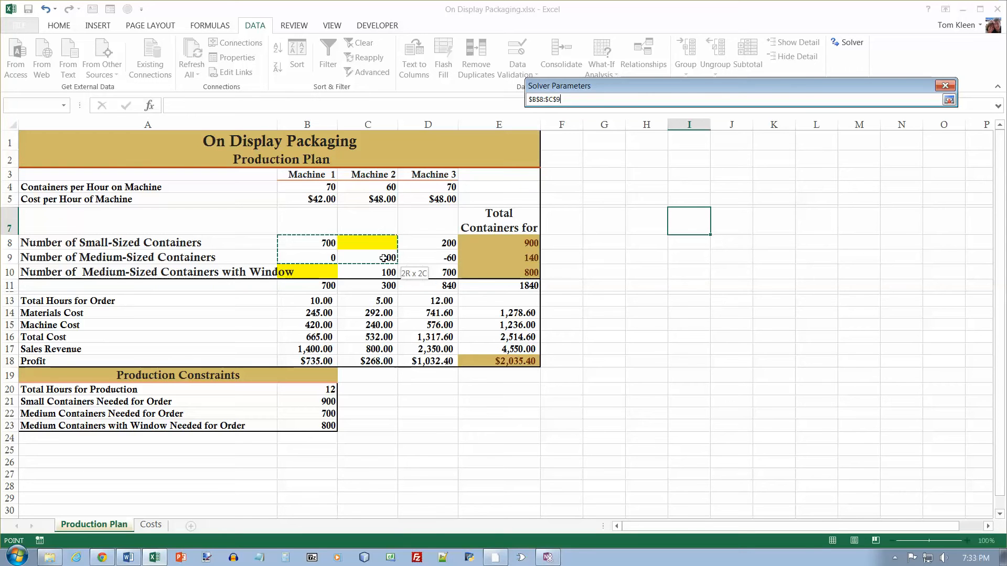
left_click_drag(326, 243, 363, 265)
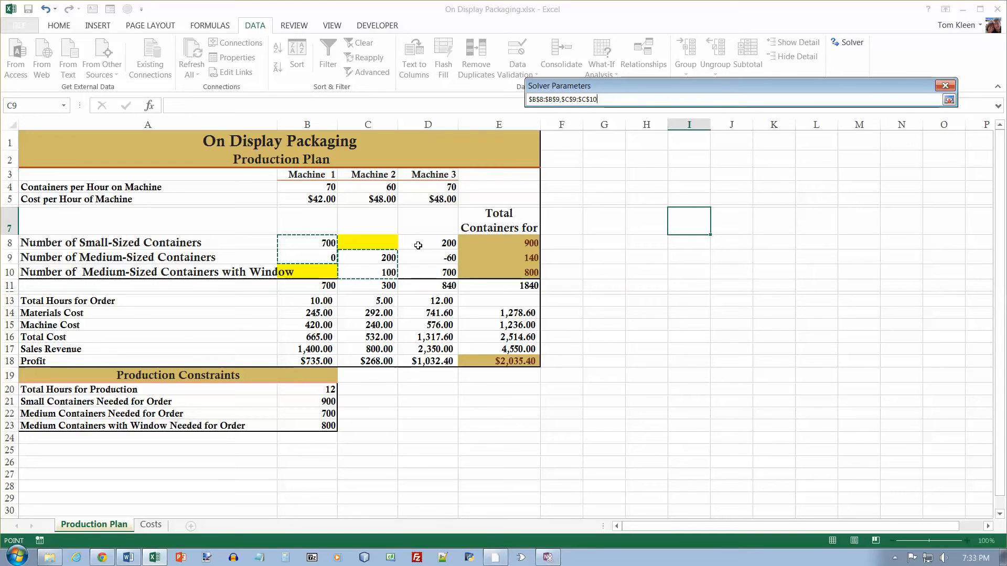
left_click_drag(425, 245, 426, 269)
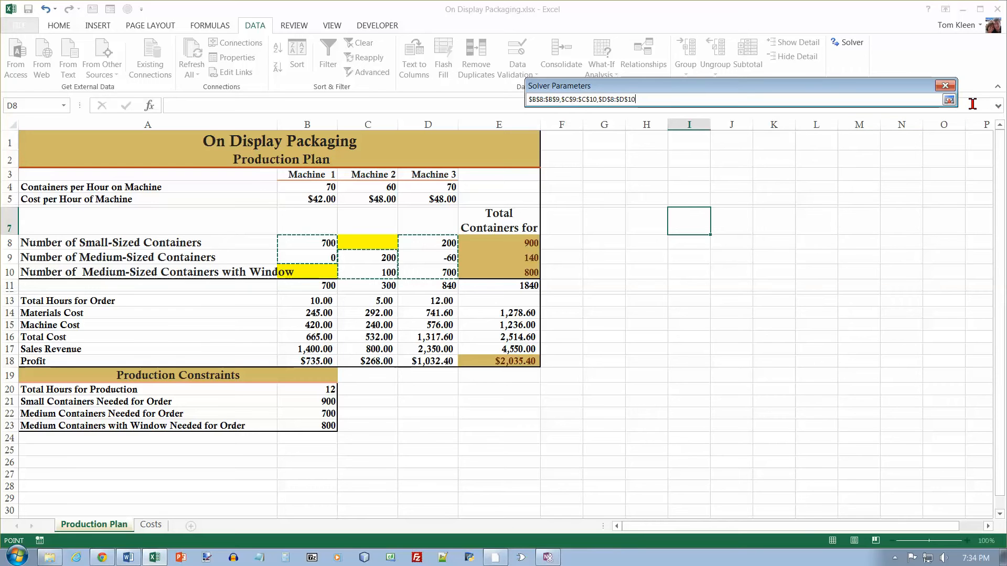
left_click(950, 100)
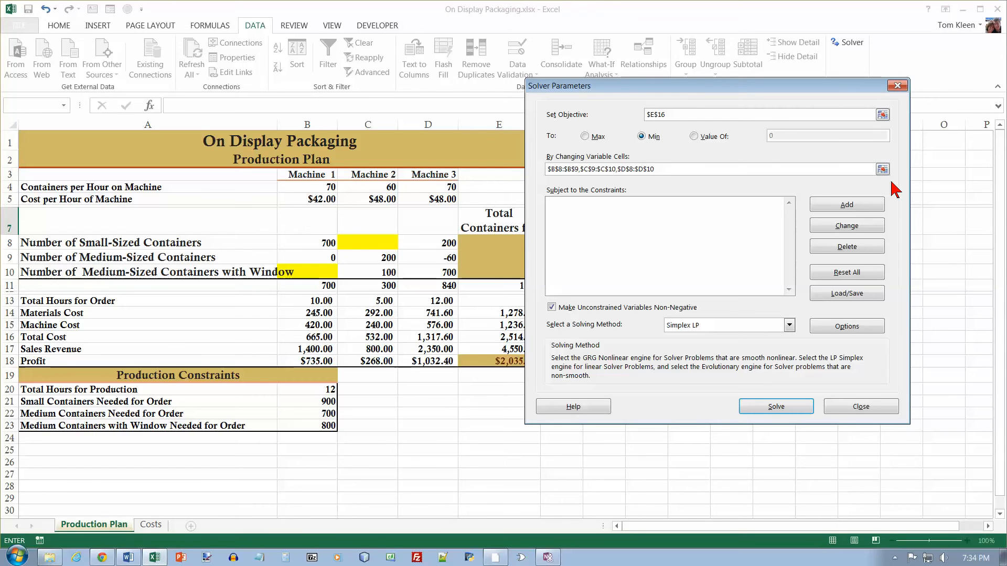
Add a Solver constraint requiring the Machine 1 quantities B8:B9 to be >= 0.
left_click(858, 206)
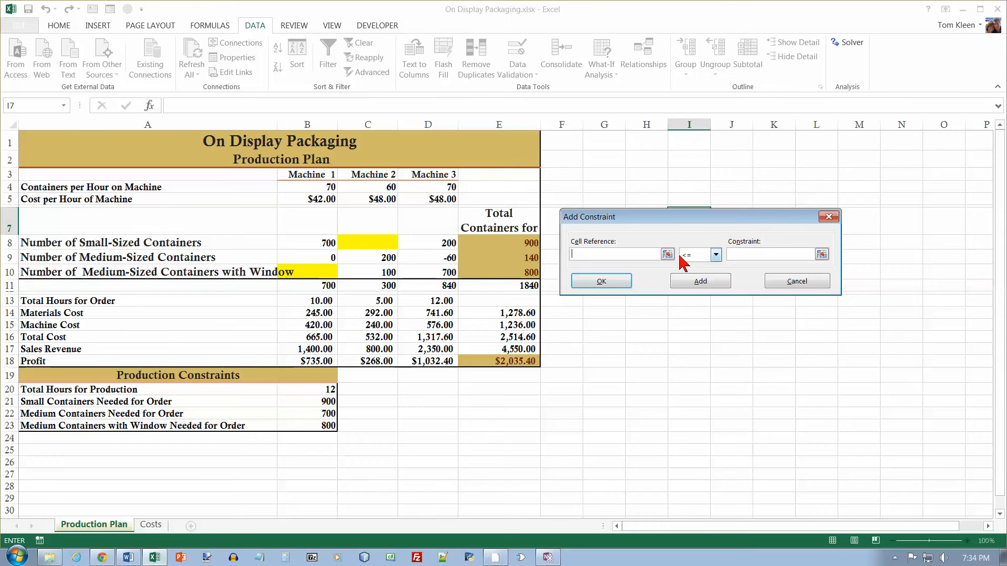
left_click_drag(325, 247, 320, 250)
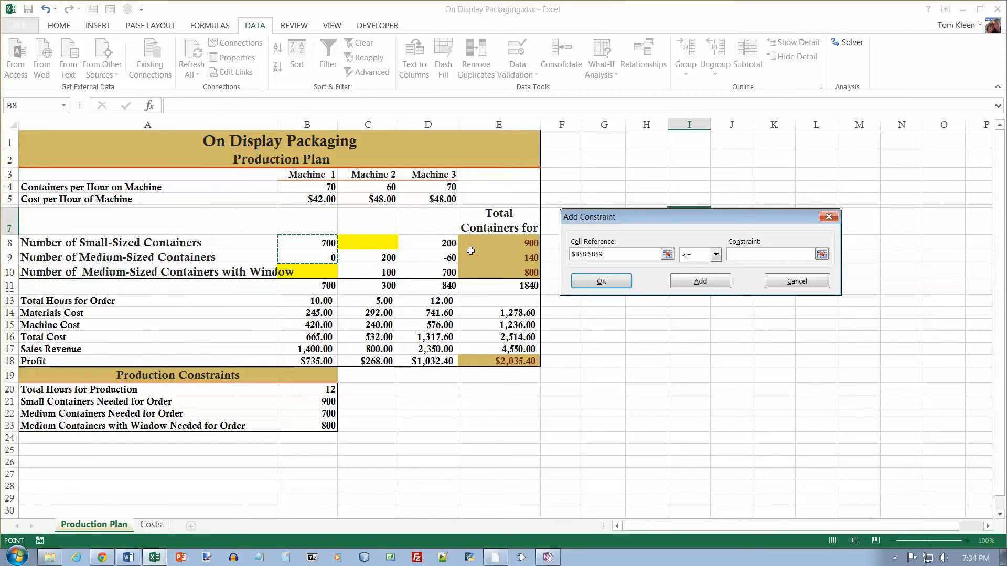
left_click(715, 255)
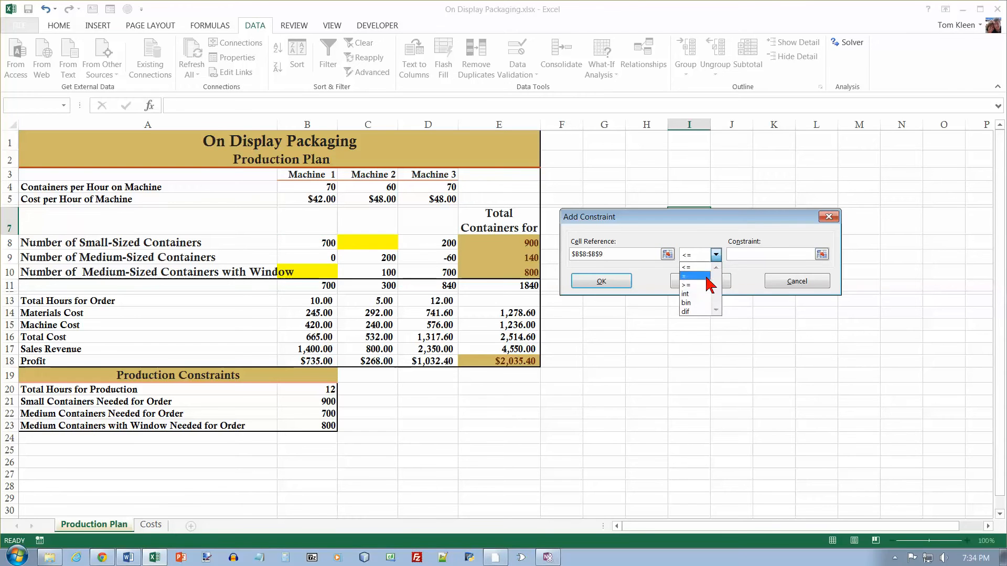
left_click(705, 284)
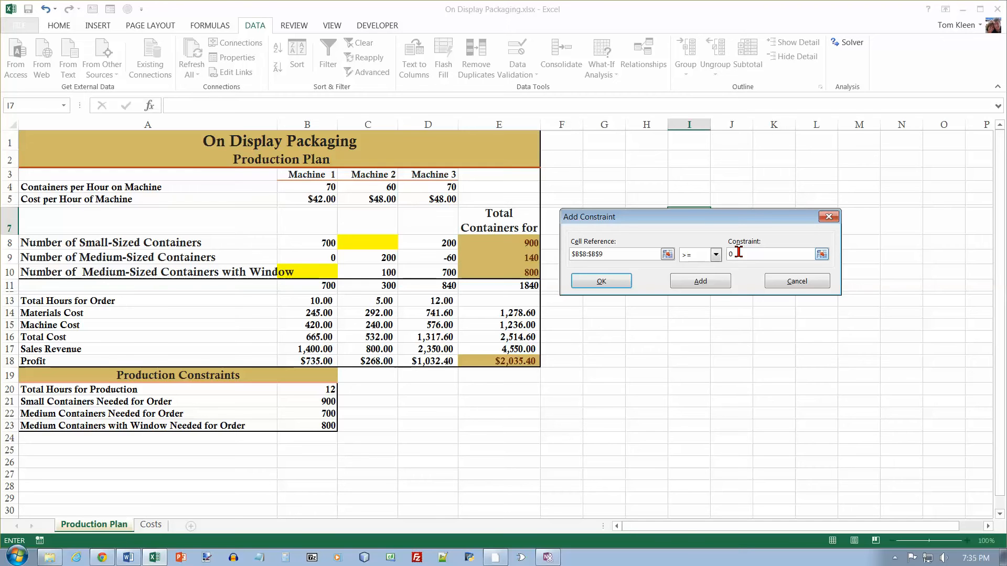
left_click(720, 283)
Add a Solver constraint requiring the Machine 1 quantities B8:B9 to be integers.
left_click_drag(315, 244, 314, 254)
left_click(715, 255)
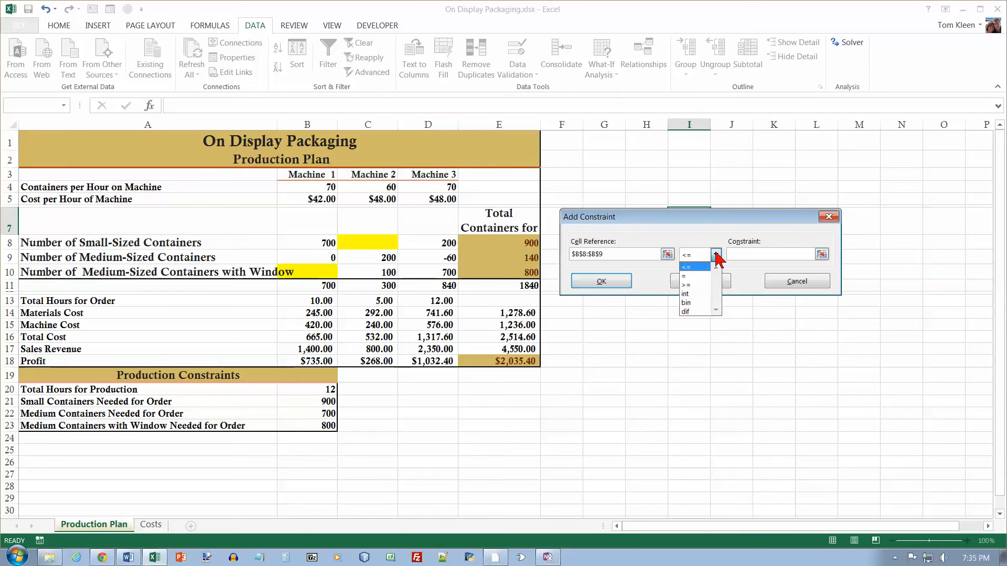
left_click(696, 294)
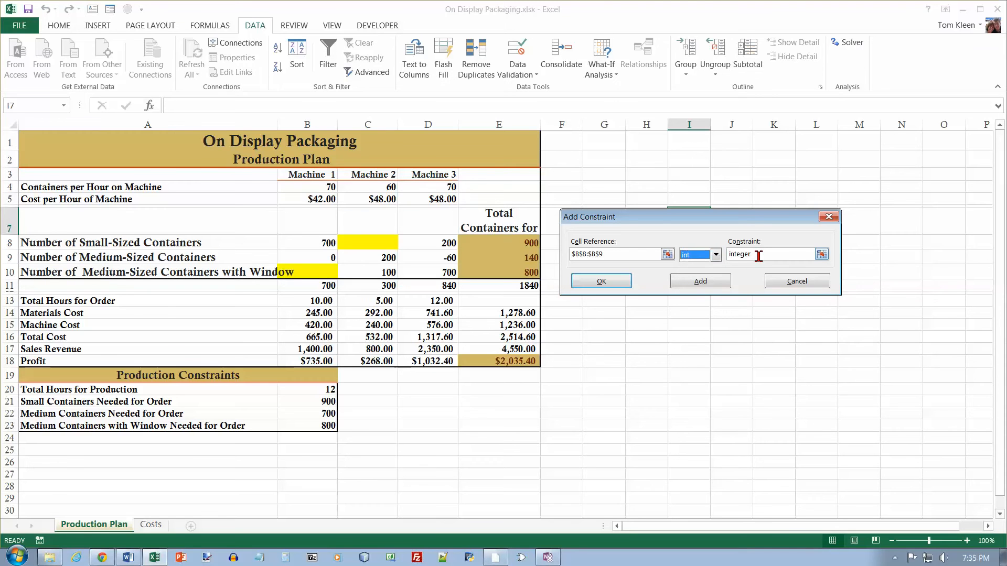
left_click(713, 286)
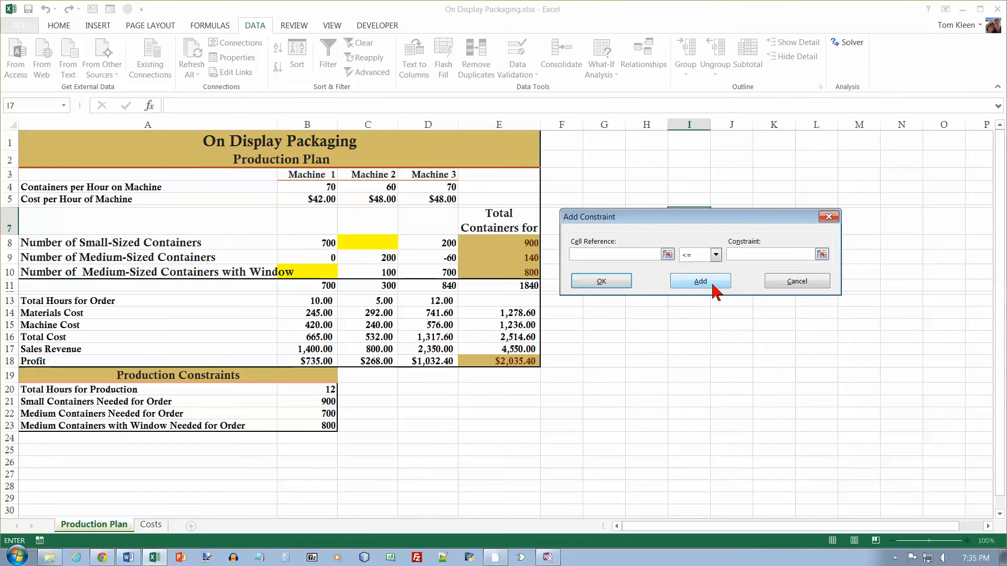
Add a Solver constraint requiring the Machine 2 quantities C9:C10 to be >= 0, and return to the Solver parameters.
left_click(378, 257)
left_click_drag(378, 257, 377, 265)
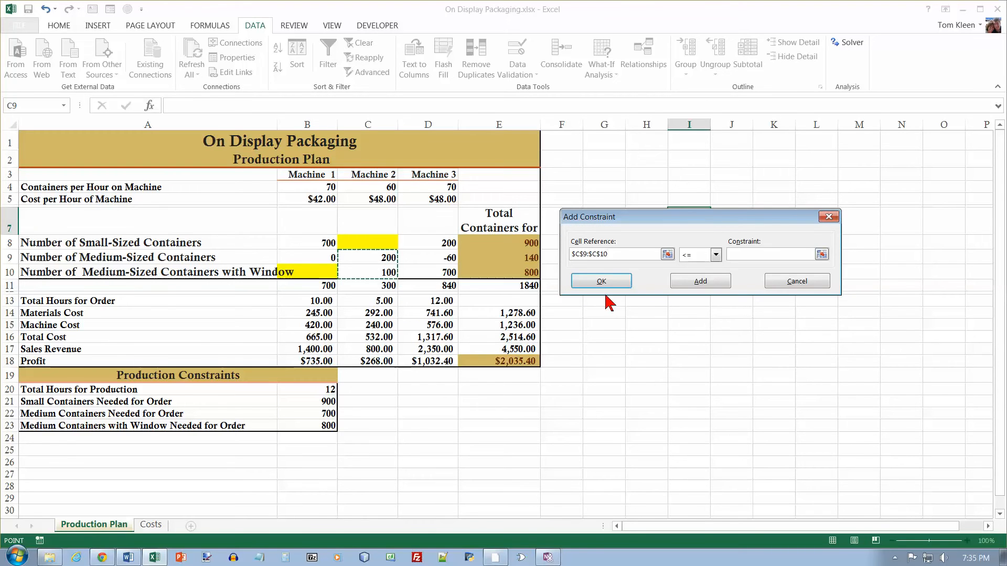
left_click(716, 255)
left_click(701, 285)
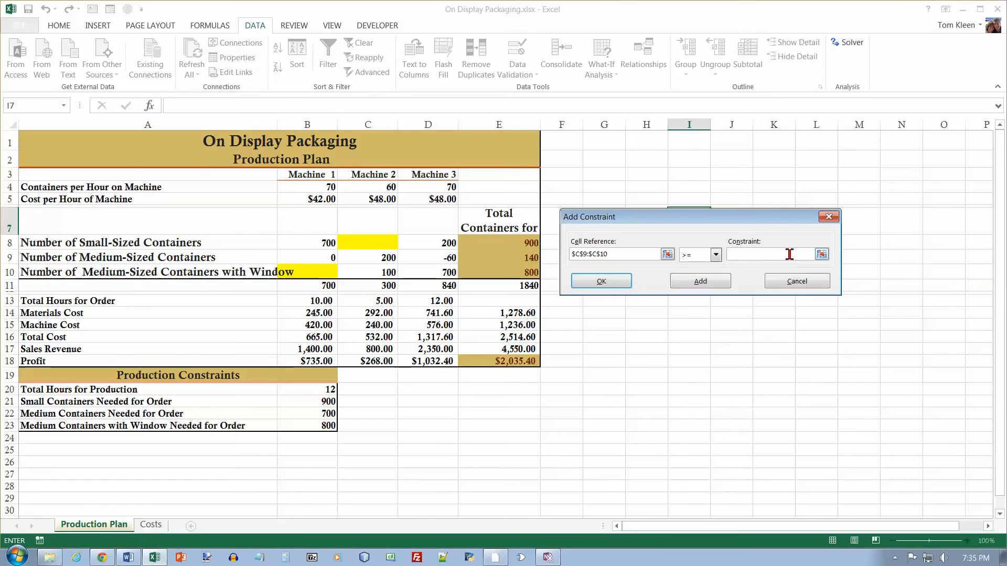
type("0")
left_click(713, 288)
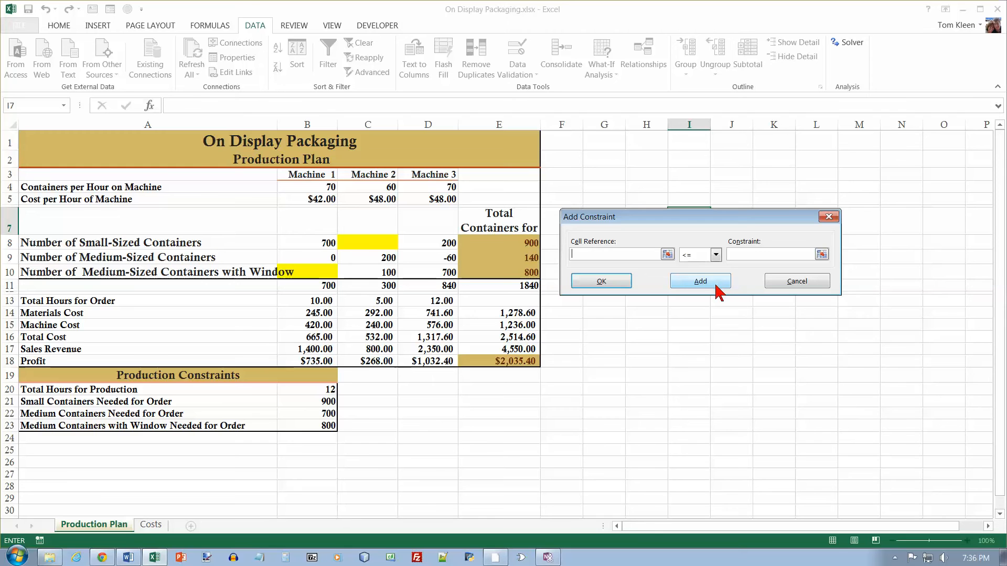
left_click(621, 286)
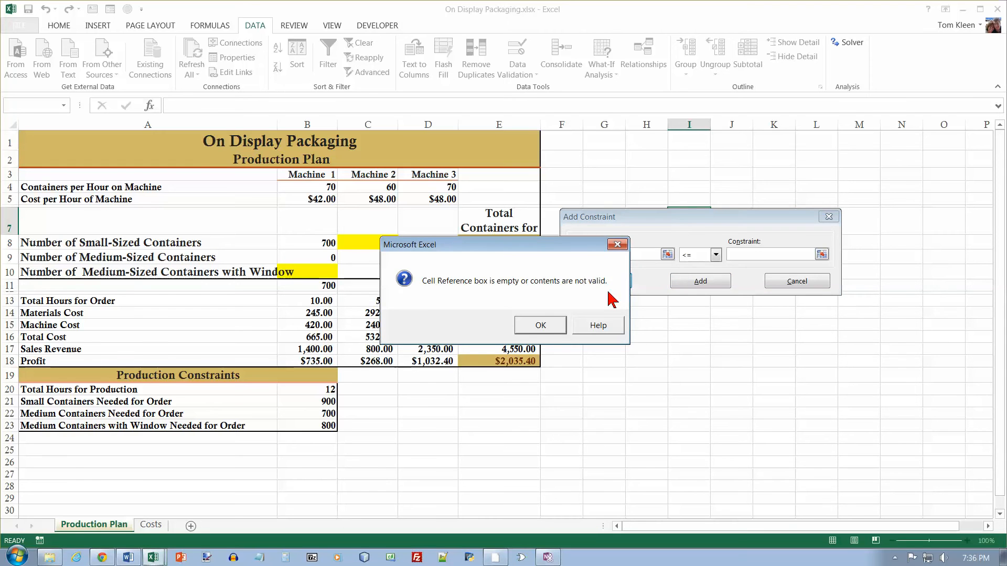
left_click(559, 325)
left_click(784, 283)
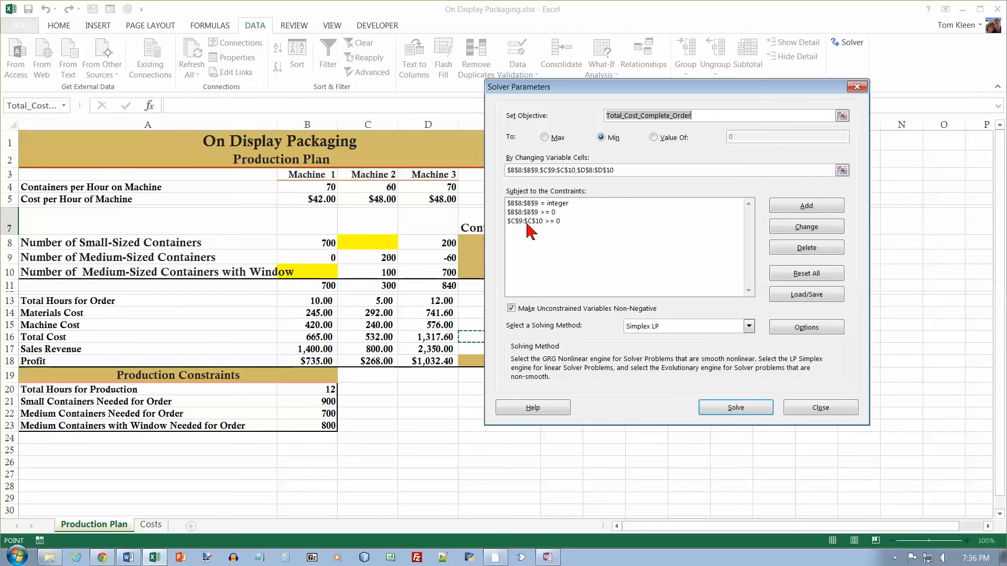
Add a Solver constraint requiring the Machine 2 quantities C9:C10 to be integers.
left_click(551, 213)
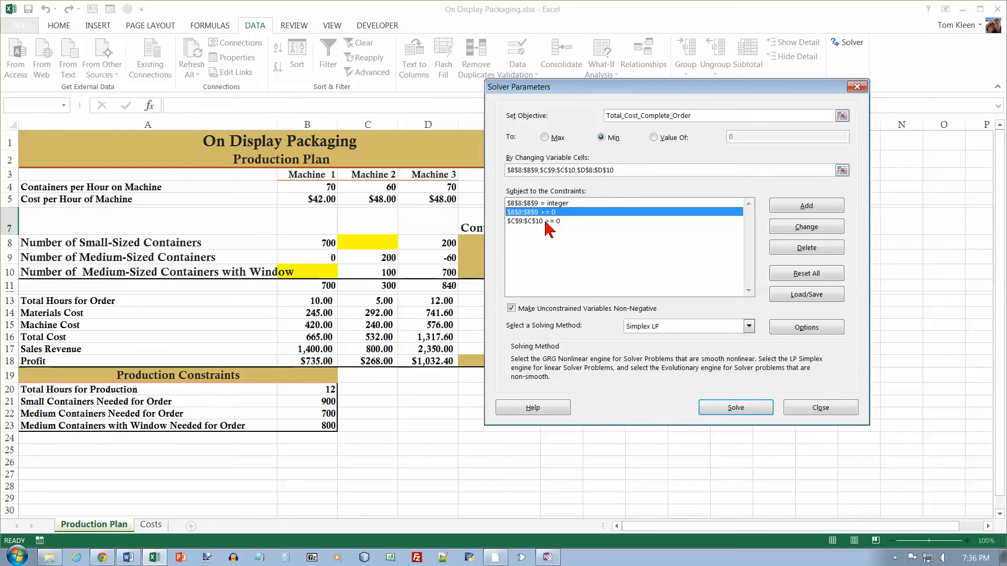
left_click(549, 204)
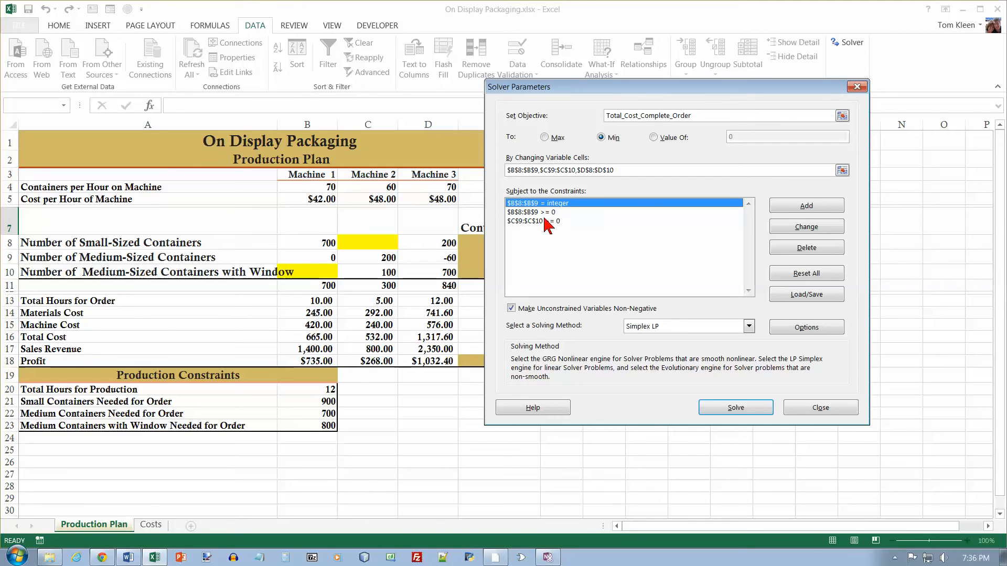
left_click(544, 221)
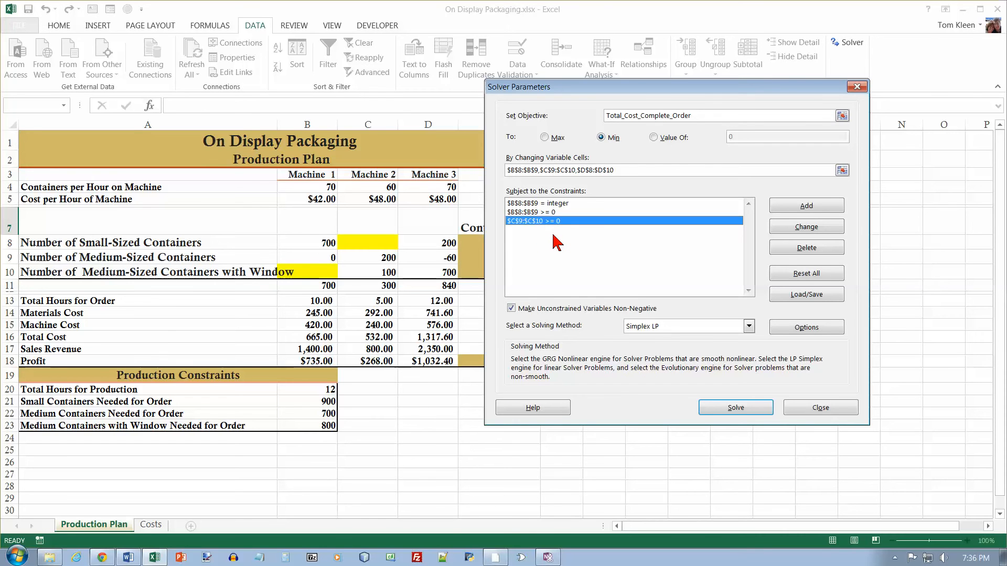
left_click(806, 209)
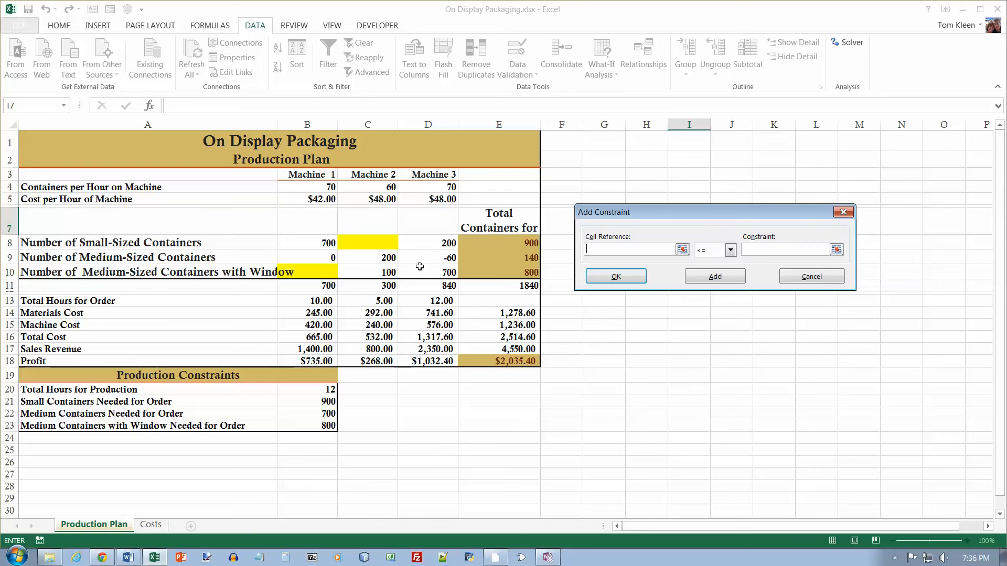
left_click_drag(384, 258, 384, 270)
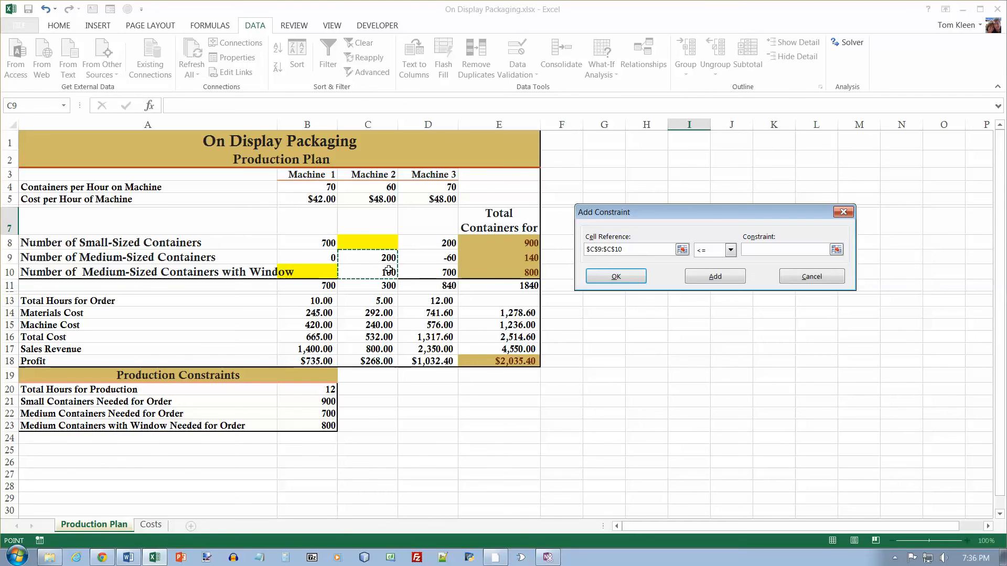
left_click(730, 251)
left_click(713, 289)
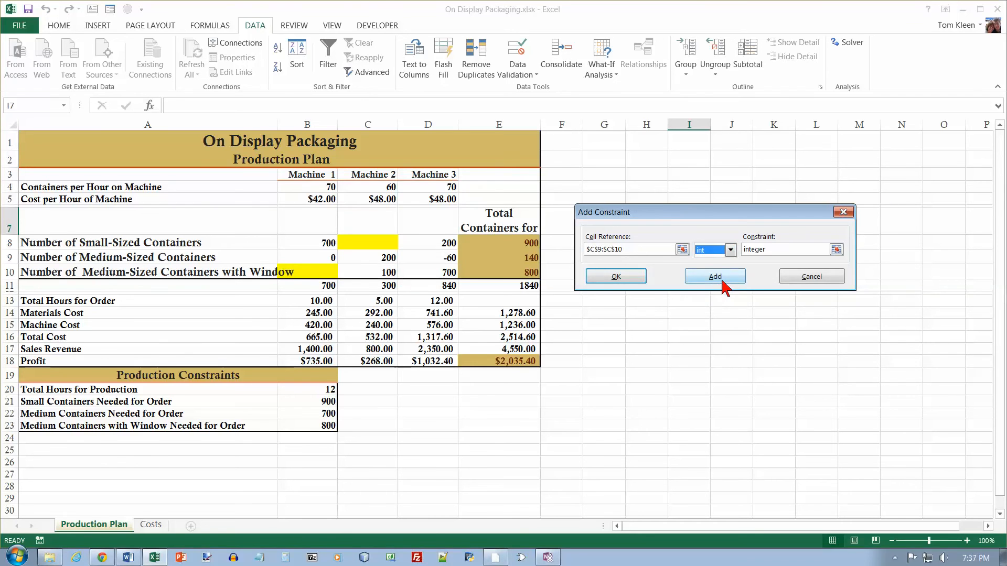
left_click(719, 281)
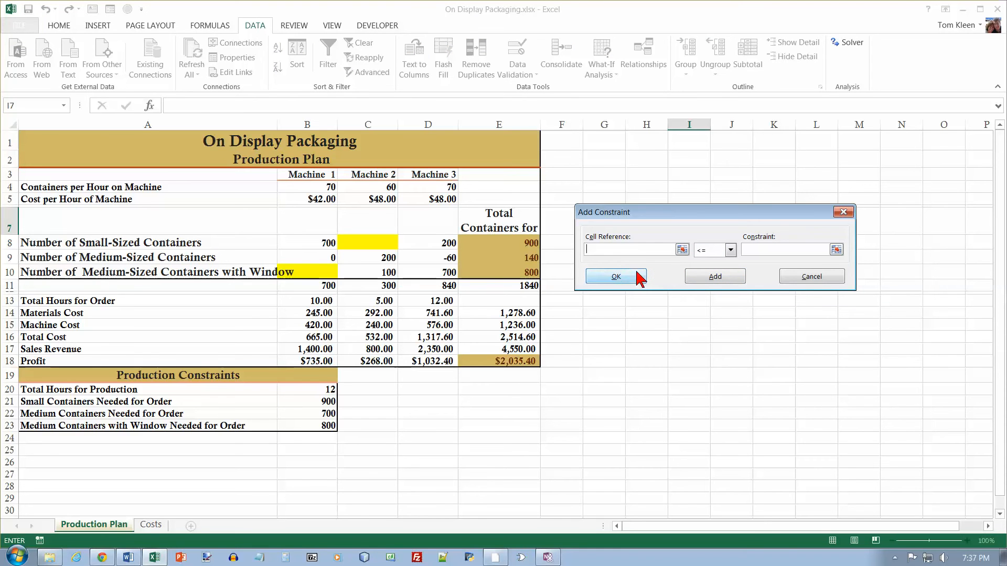
Add a Solver constraint requiring the Machine 3 quantities D8:D10 to be >= 0.
left_click_drag(444, 244, 444, 271)
left_click(731, 250)
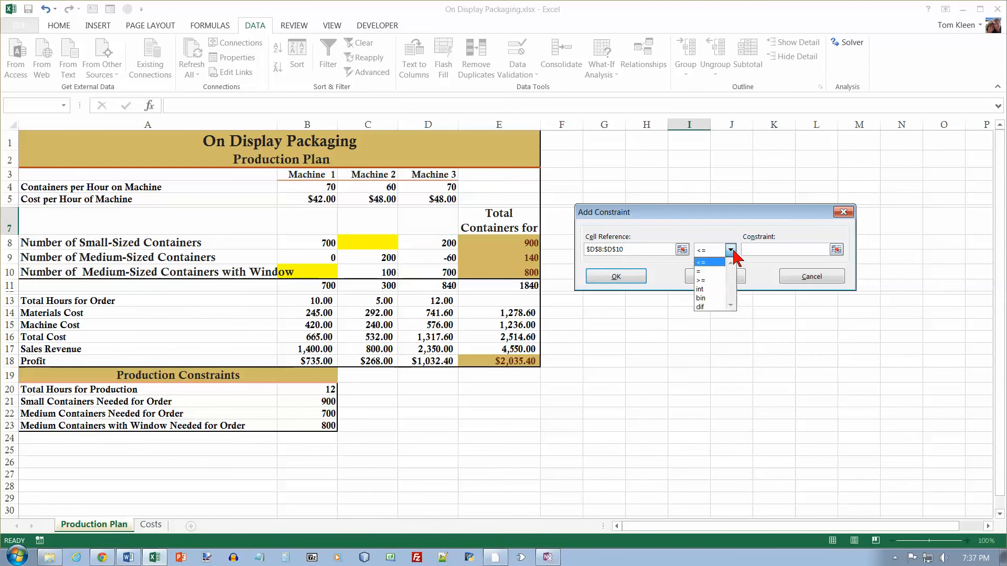
left_click(724, 276)
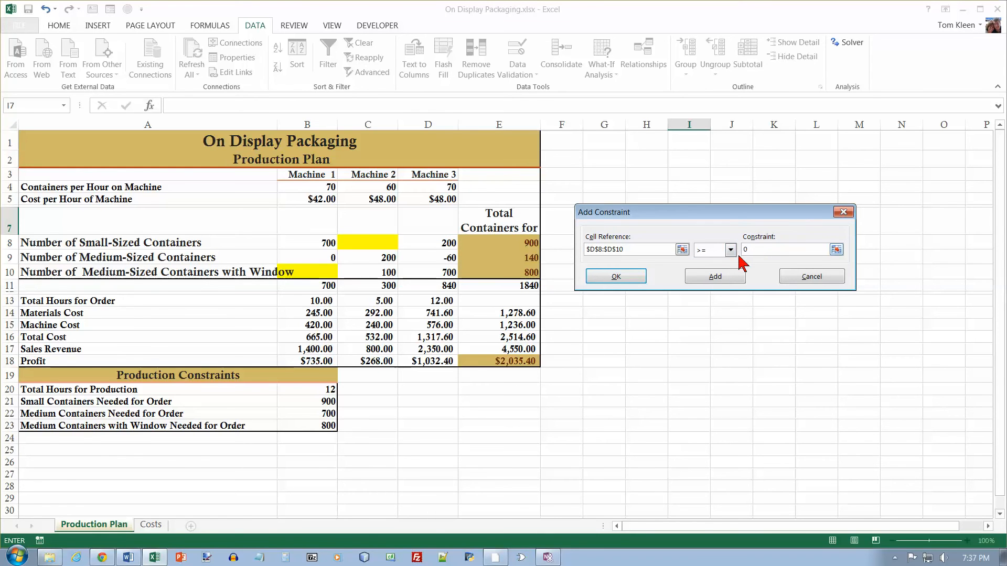
left_click(724, 277)
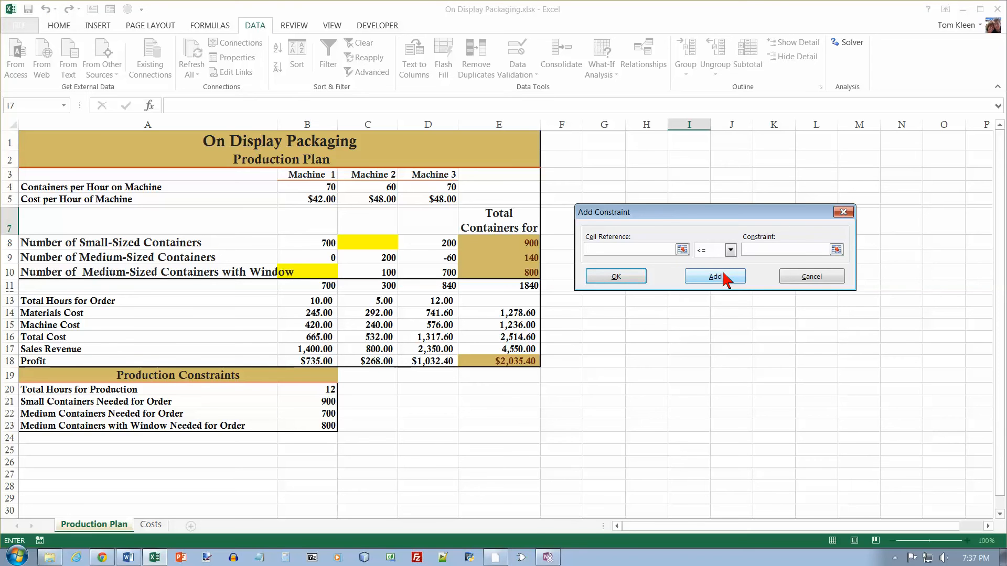
Add a Solver constraint requiring the Machine 3 quantities D8:D10 to be integers.
left_click_drag(449, 246, 444, 270)
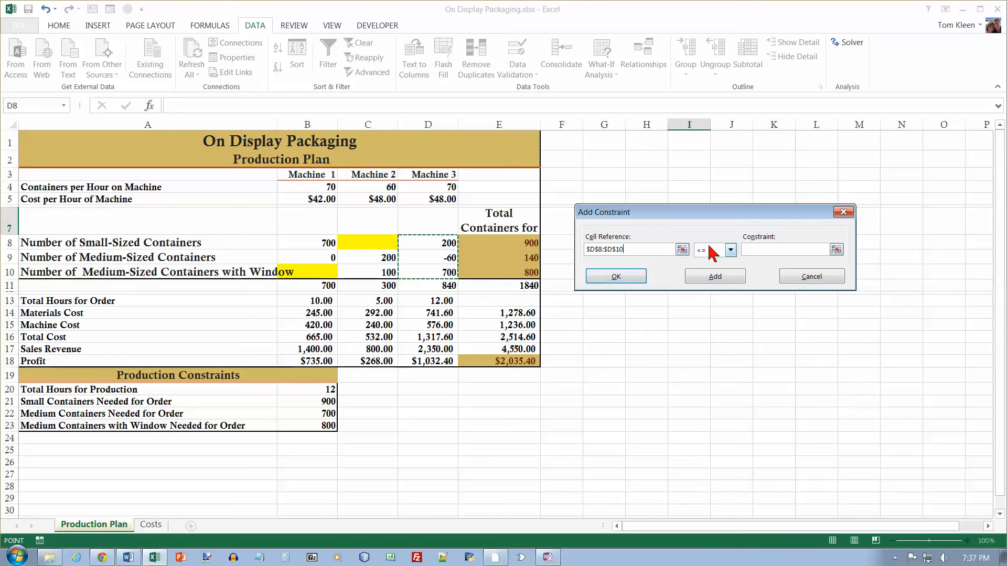
left_click(730, 250)
left_click(719, 290)
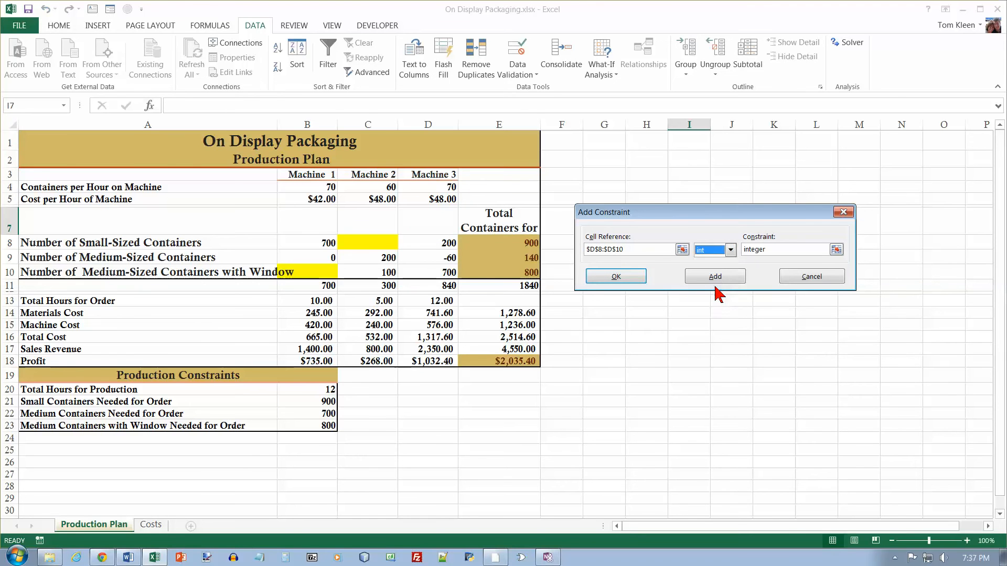
left_click(716, 278)
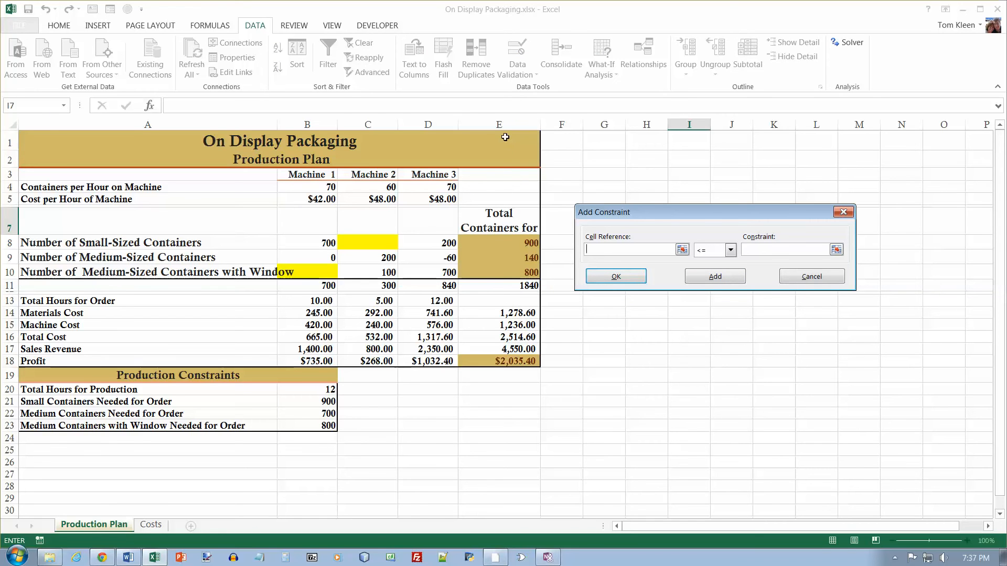
Add a Solver constraint setting the total small containers E8 equal to the small containers needed for the order in B21.
left_click(500, 244)
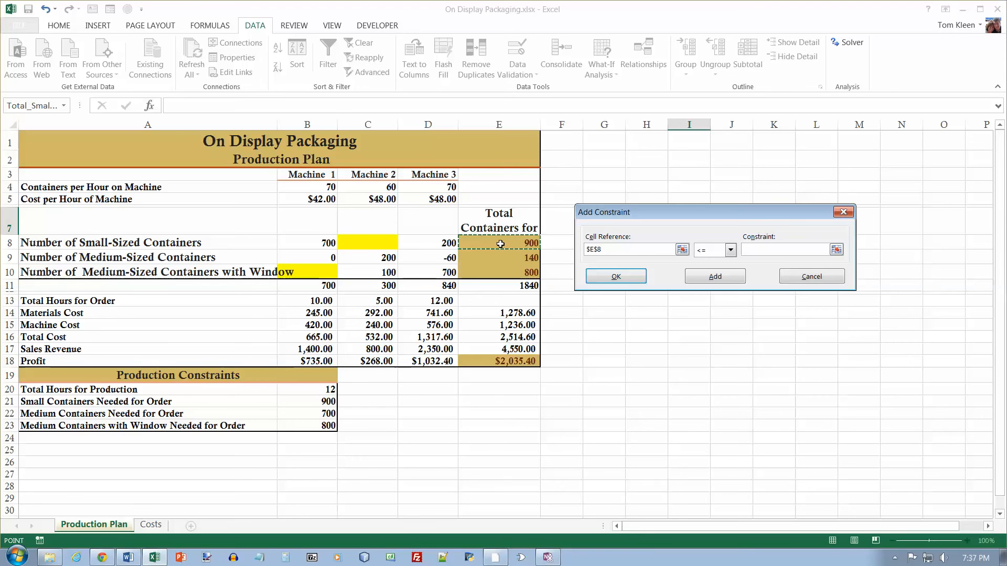
left_click(731, 250)
left_click(715, 268)
left_click(754, 260)
left_click(323, 402)
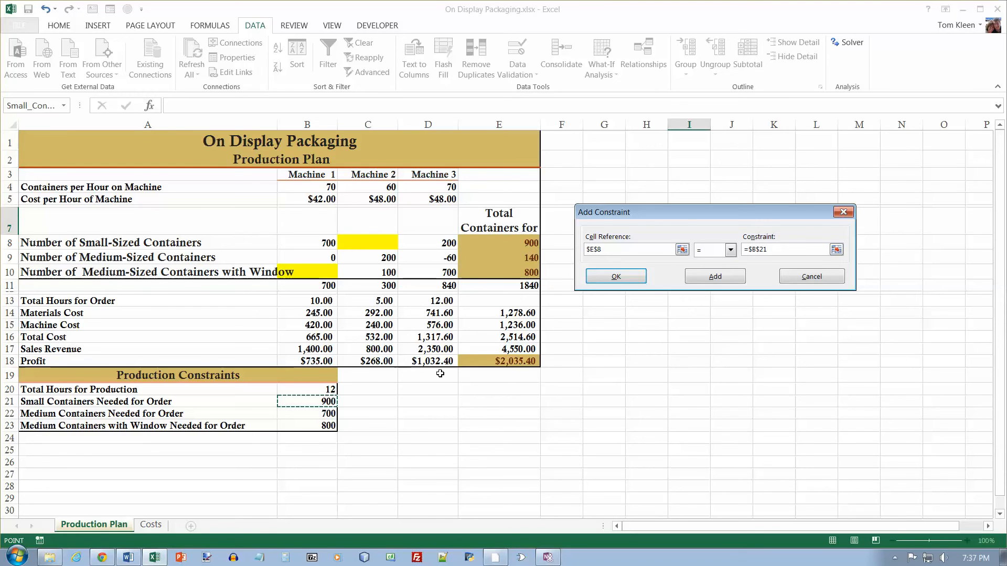
left_click(703, 276)
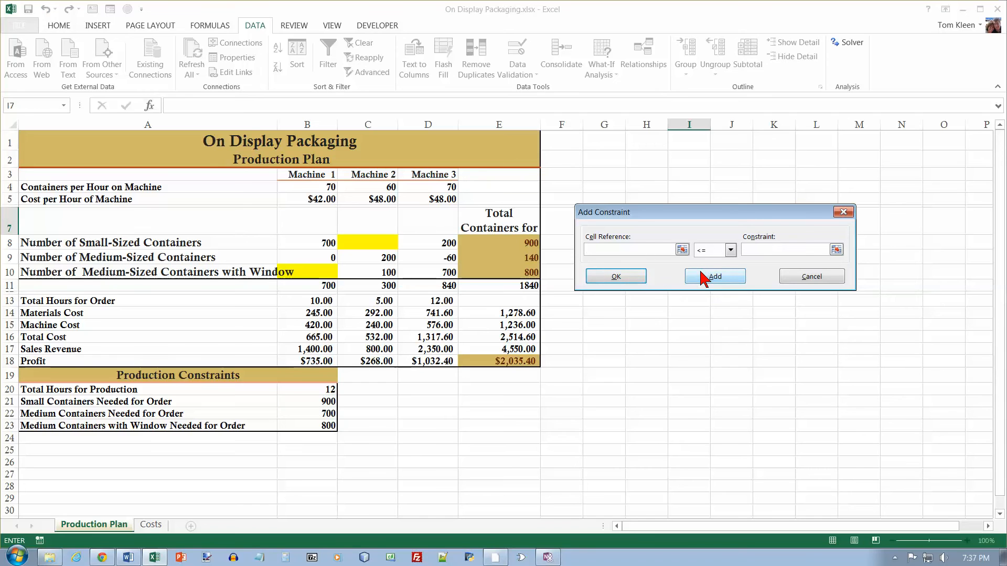
Add a Solver constraint setting the total medium containers E9 equal to the medium containers needed in B22.
left_click(533, 258)
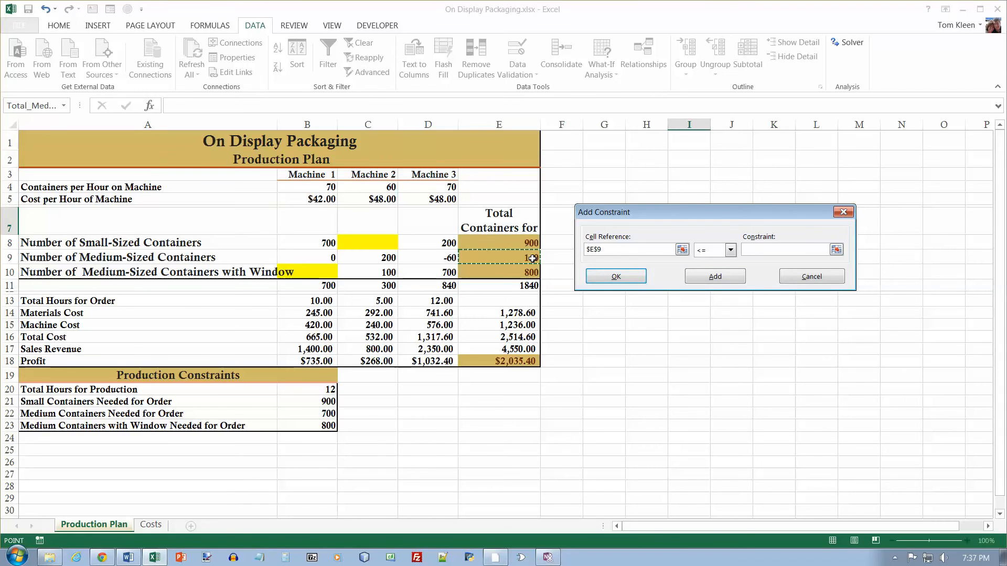
left_click(730, 250)
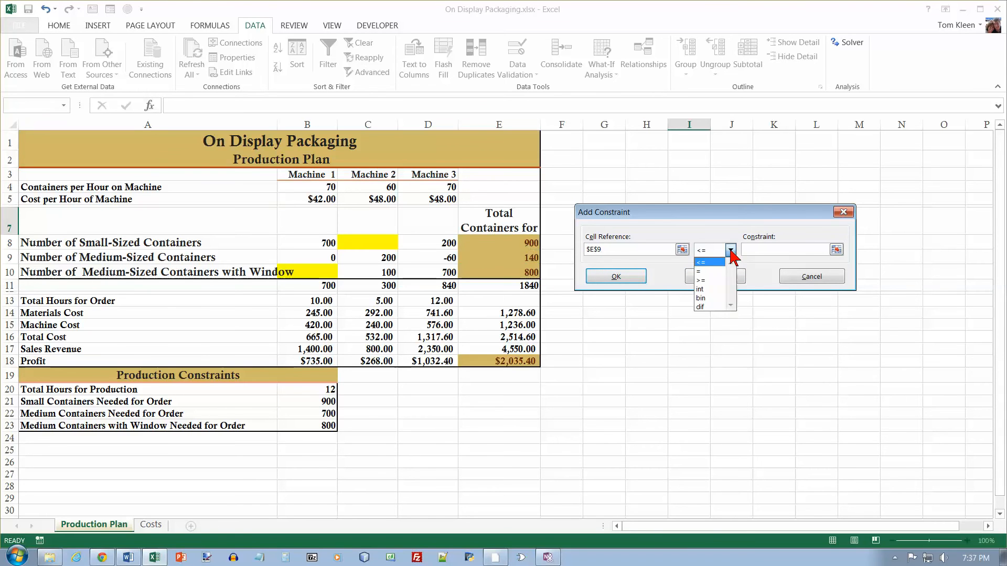
left_click(709, 271)
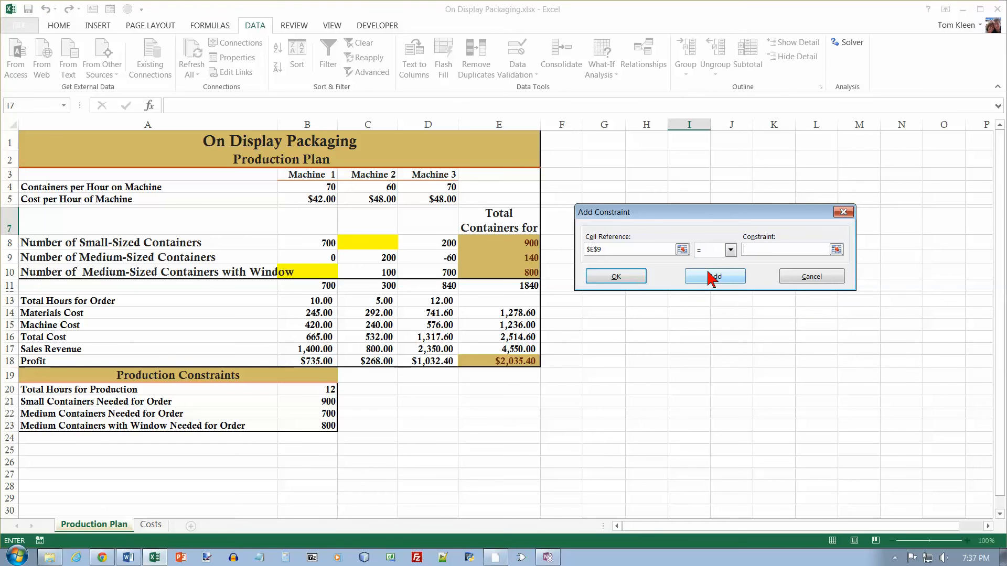
left_click(331, 412)
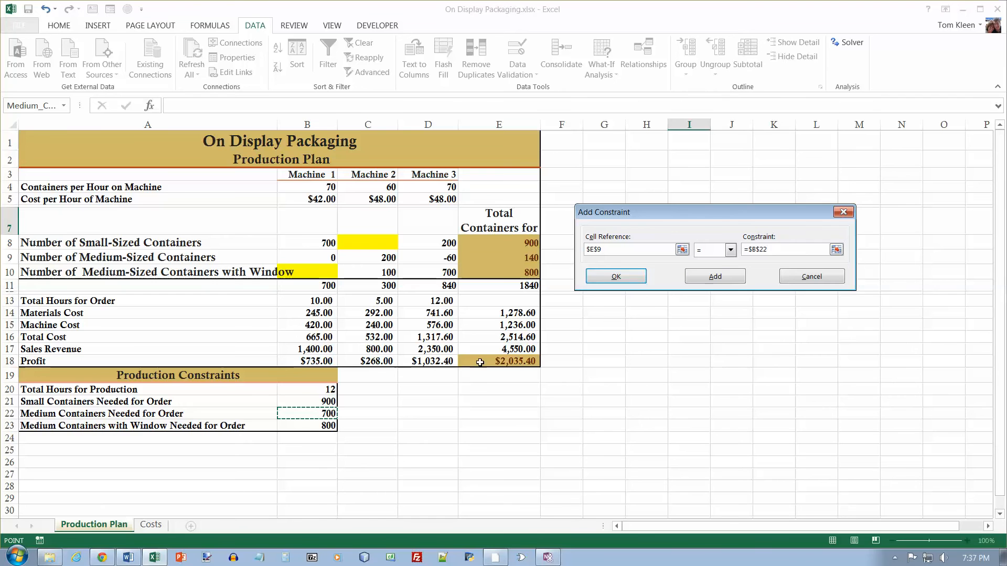
left_click(715, 276)
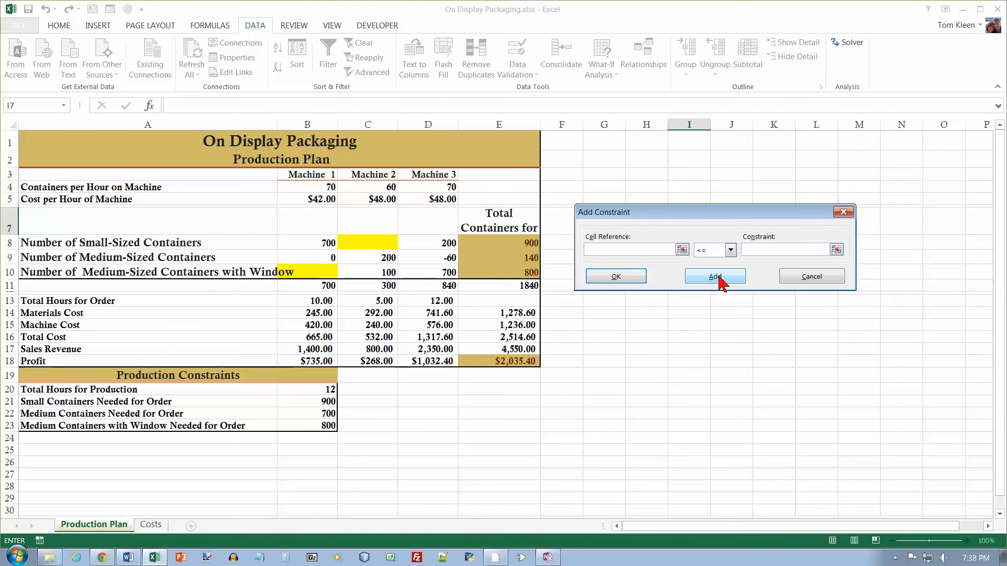
Add a Solver constraint setting the total medium containers with window E10 equal to the quantity needed in B23.
left_click(531, 273)
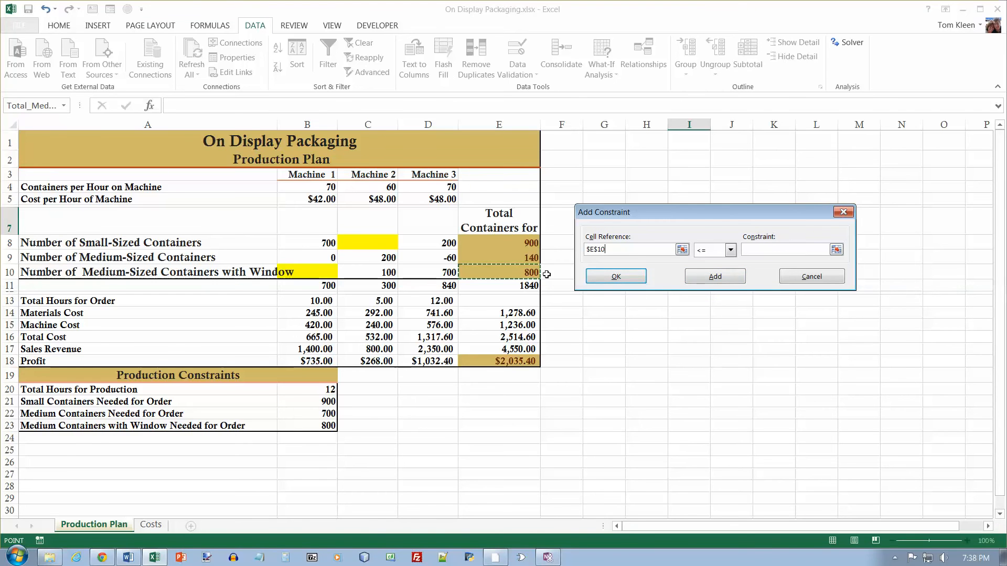
left_click(731, 250)
left_click(717, 271)
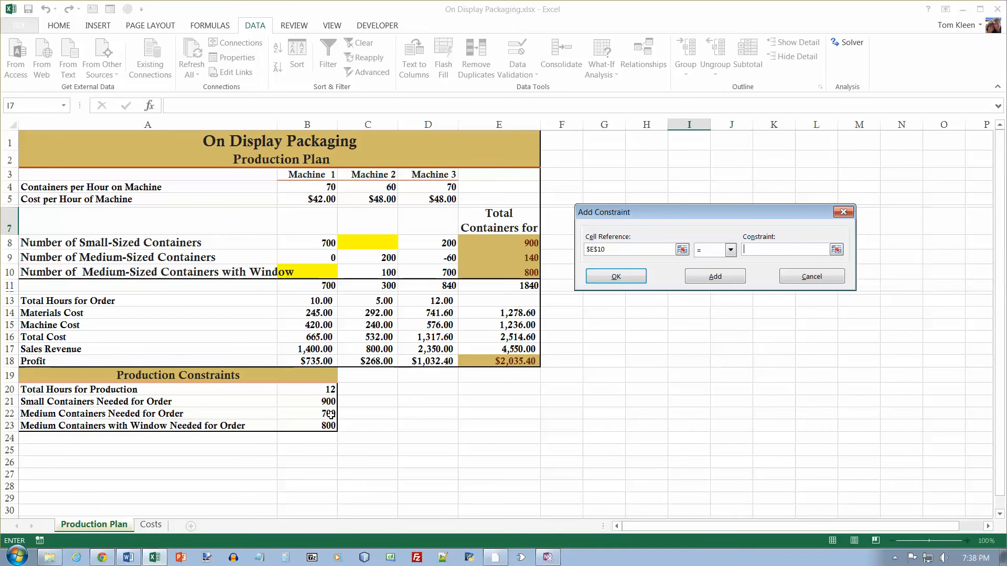
left_click(330, 425)
left_click(716, 278)
Add a Solver constraint limiting Machine 1's total hours B13 to <= the total hours for production in B20.
left_click(313, 304)
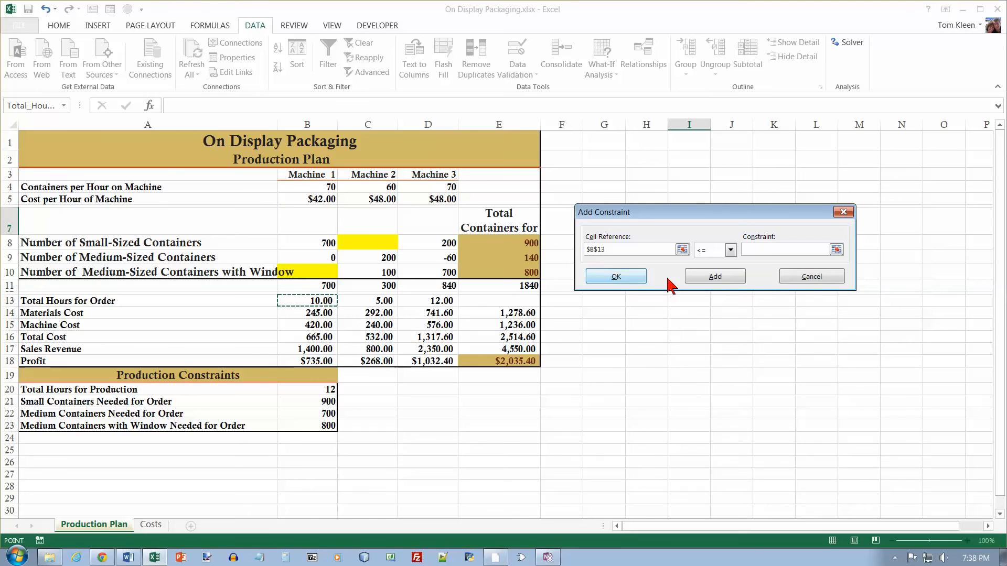
left_click(760, 250)
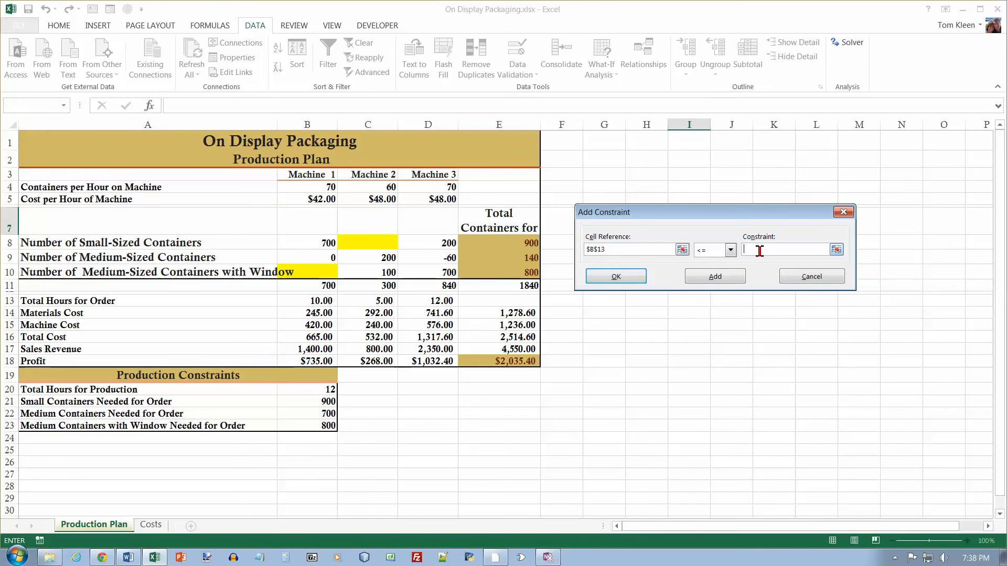
left_click(326, 390)
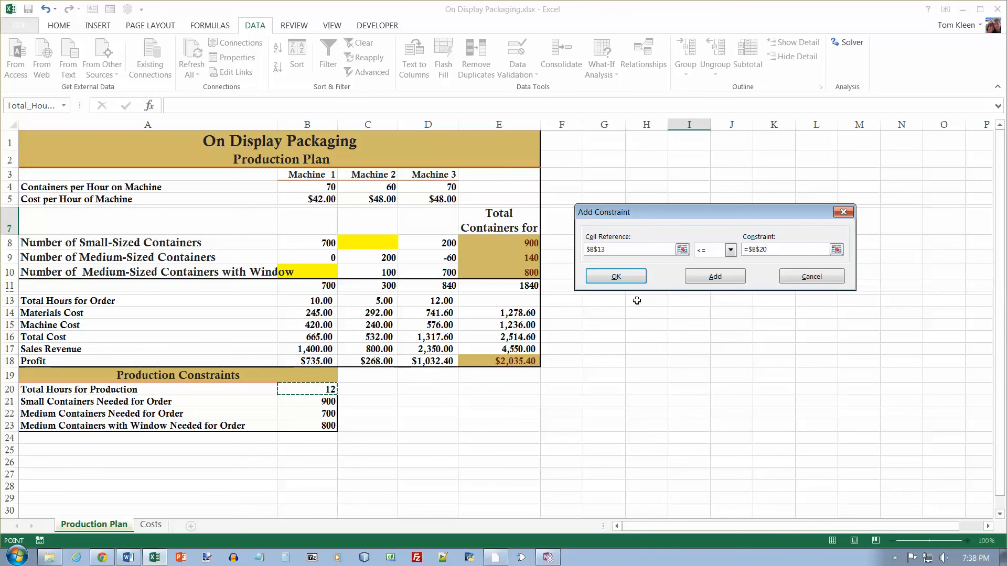
left_click(691, 283)
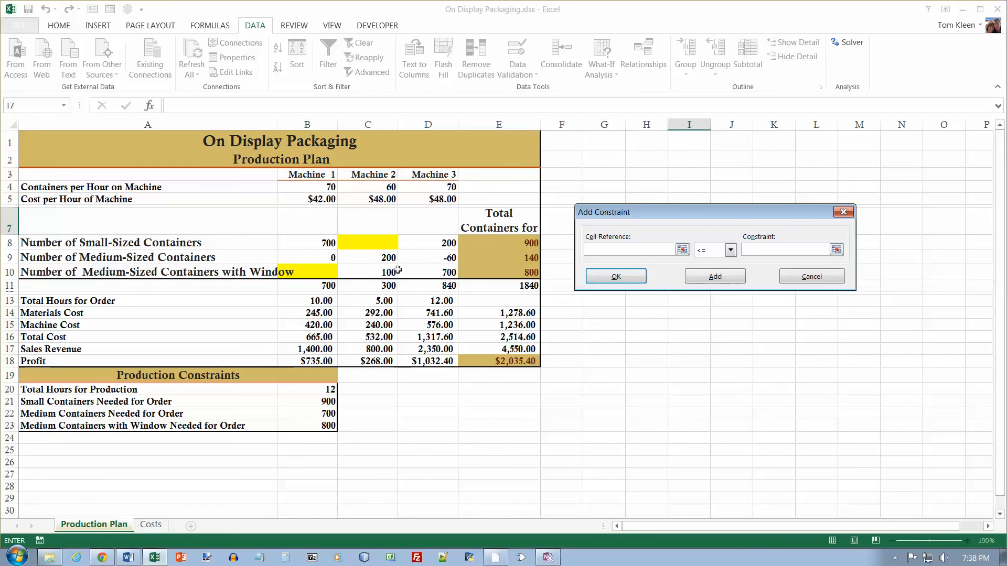
Add a Solver constraint limiting Machine 2's total hours C13 to <= the total hours for production in B20.
left_click(380, 301)
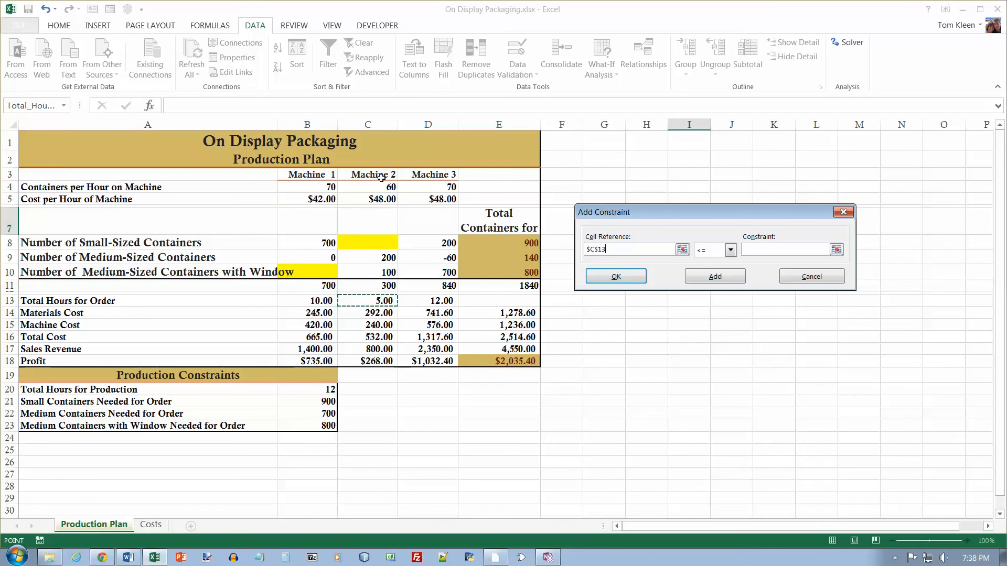
left_click(748, 249)
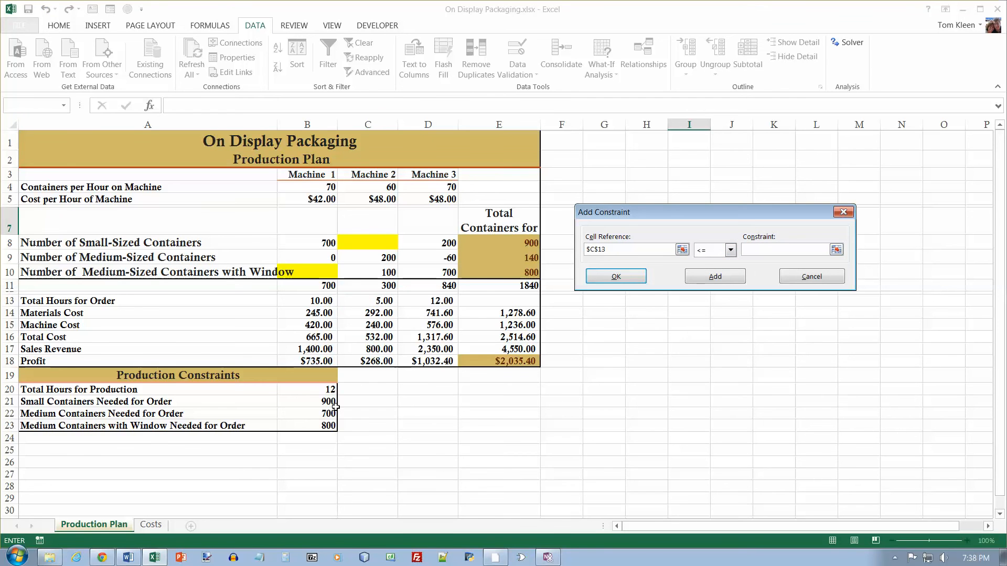
left_click(329, 389)
left_click(710, 279)
Add a constraint limiting Machine 3's hours D13 to <= the production hours in B20, and return to the Solver parameters to review the constraint list.
left_click(513, 273)
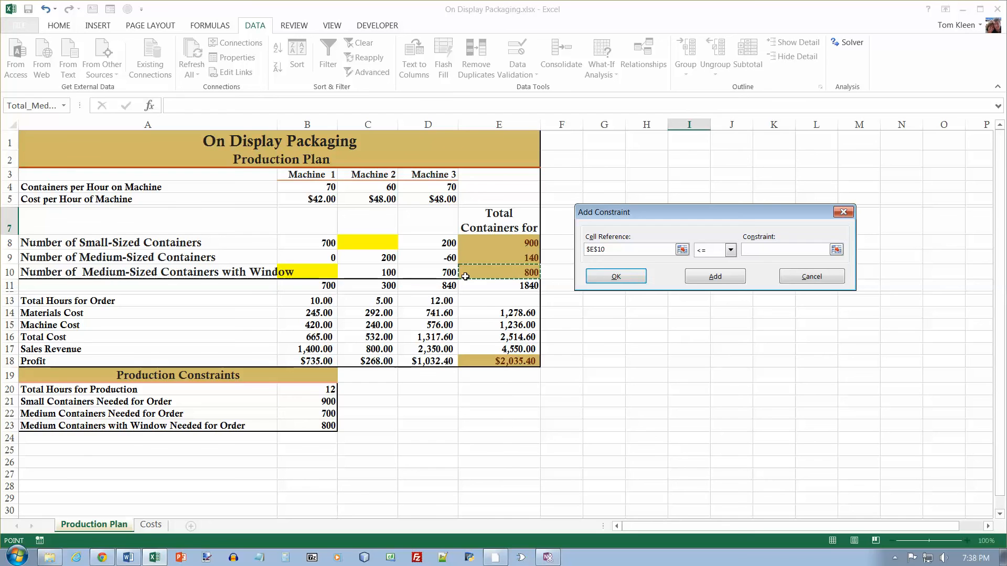
left_click(445, 301)
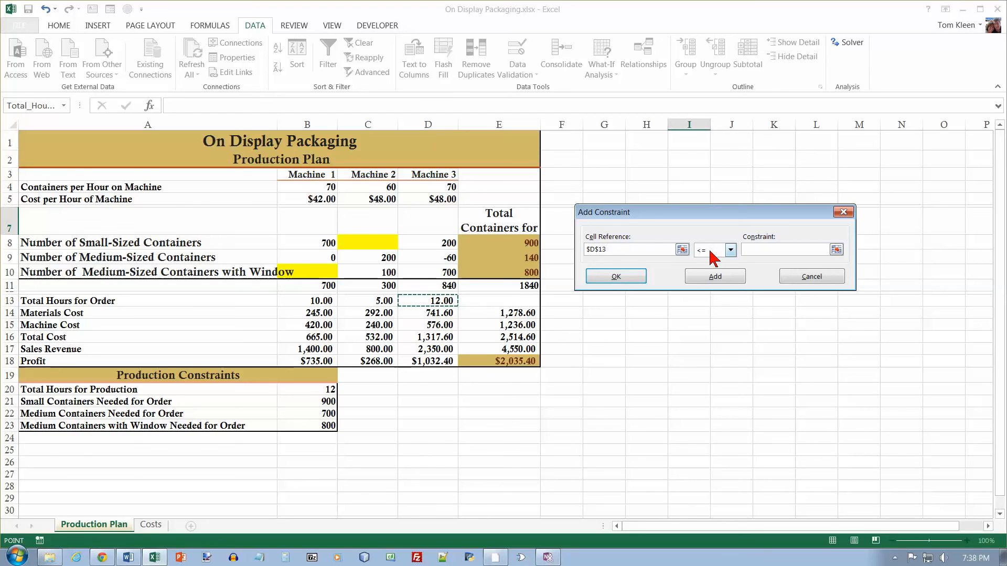
left_click(756, 250)
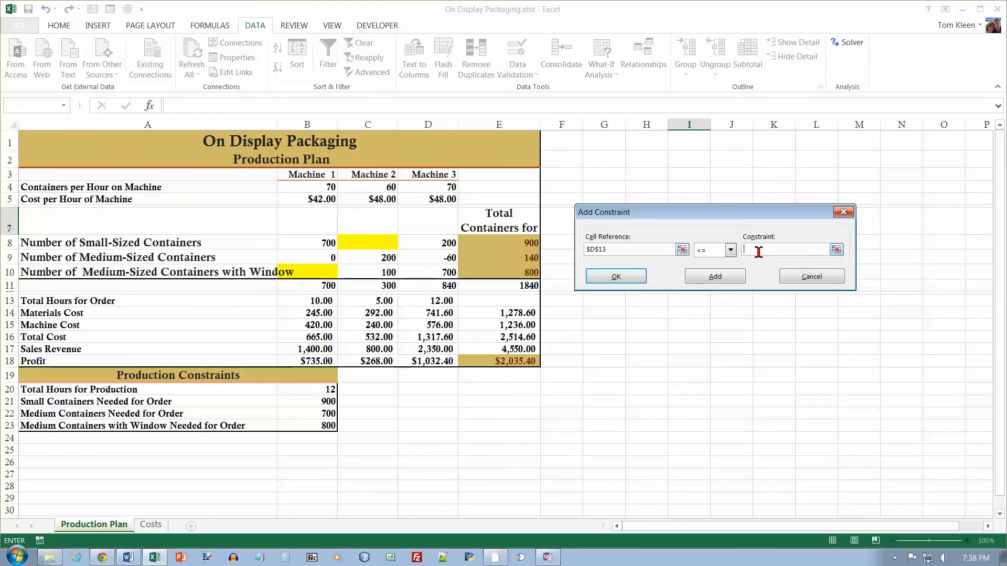
left_click(325, 391)
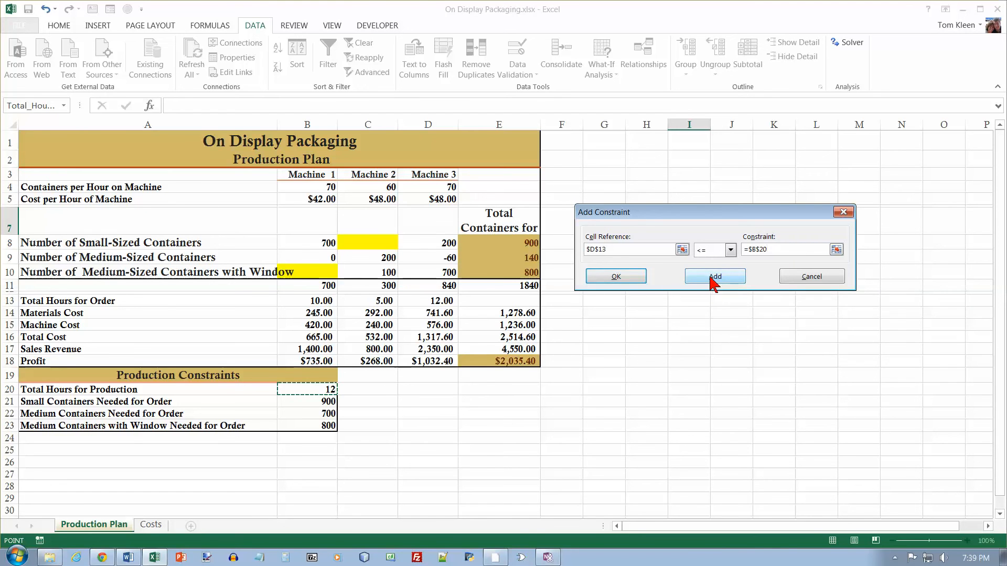
left_click(632, 283)
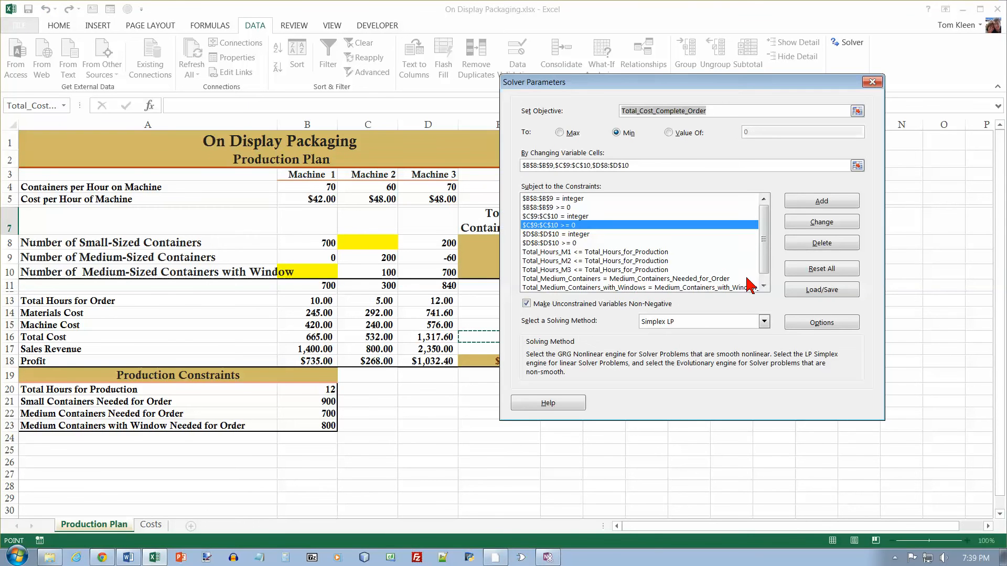
left_click(764, 282)
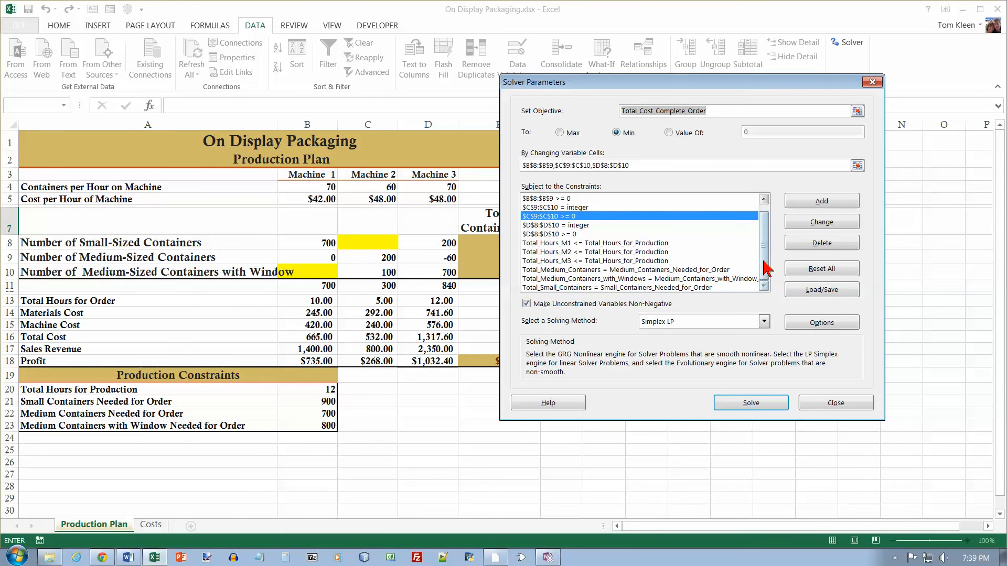
Review every entry in the Solver constraint list, from the B8:B9 integer constraint through the Total_Small_Containers requirement.
left_click_drag(764, 260, 766, 236)
left_click(577, 200)
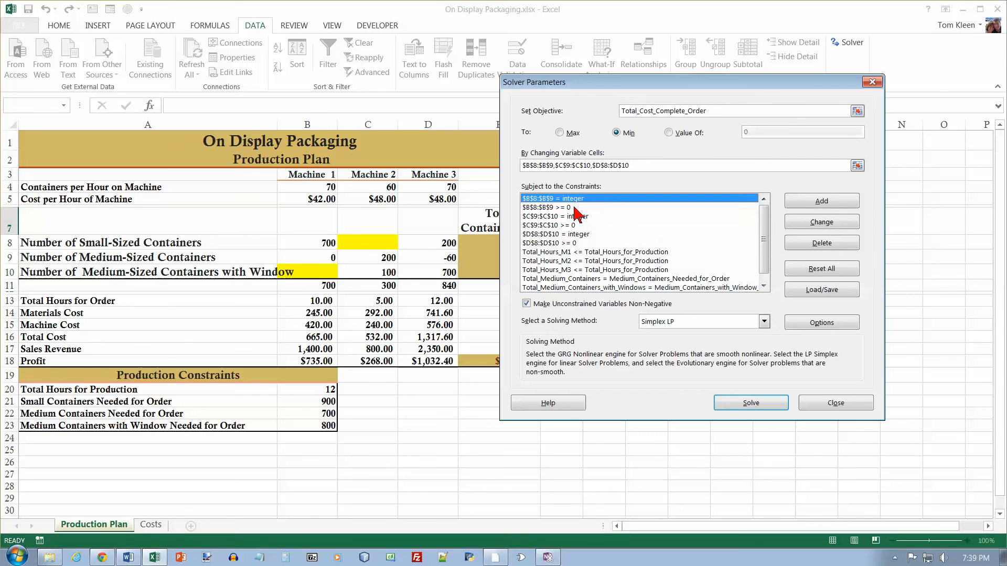
key("Down")
key("Down")
key("Down")
key("Down")
key("Down")
key("Down")
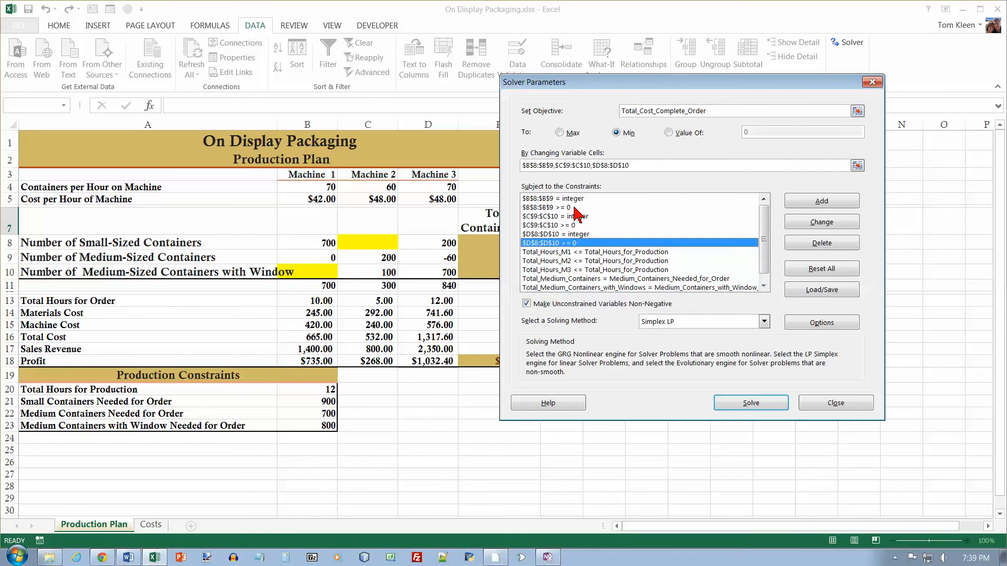
key("Down")
key("Down")
key("Down")
key("Down")
key("Down")
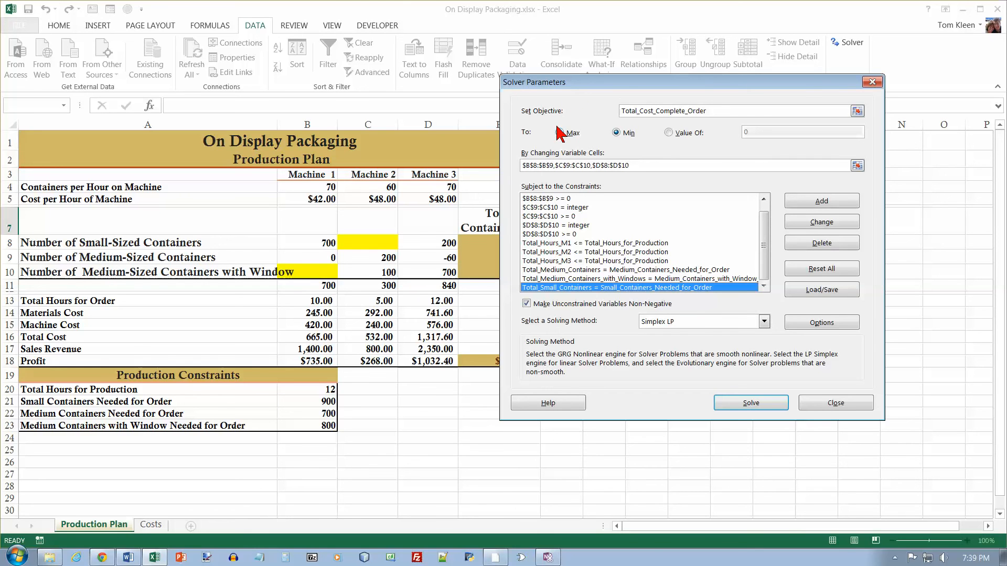
Solve the model with the Simplex LP method, keeping the Solver solution and generating an Answer report.
left_click(764, 321)
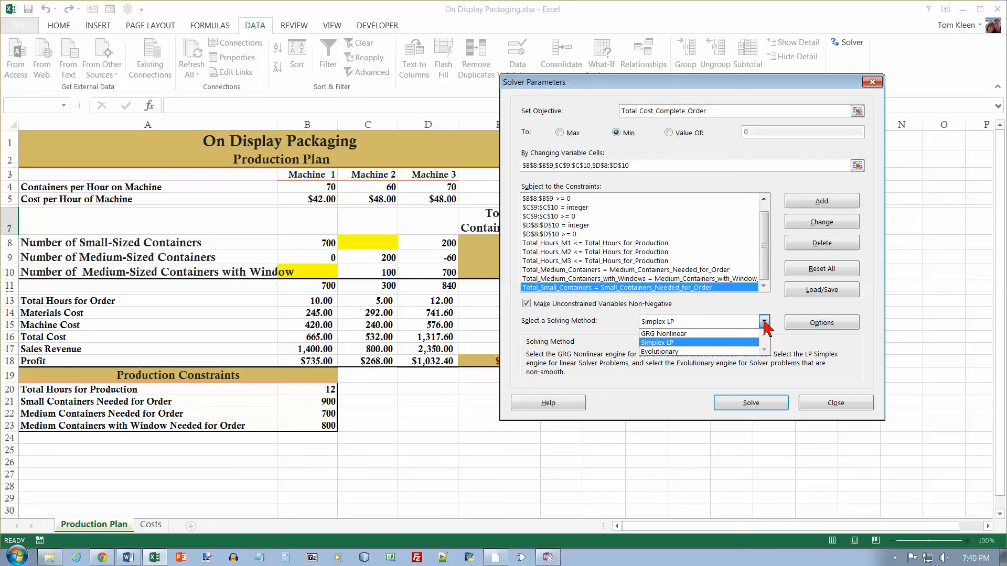
left_click(723, 344)
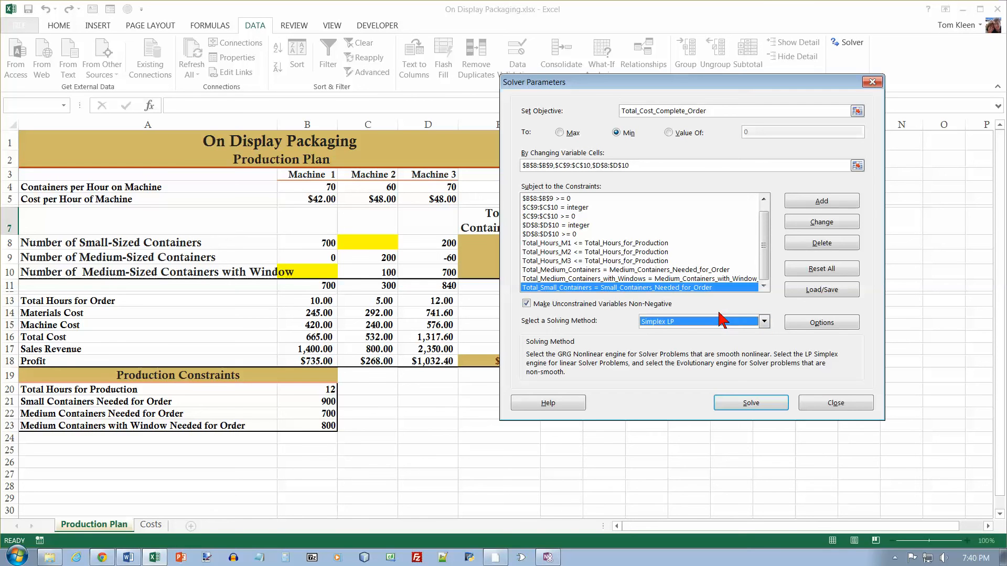
left_click(757, 405)
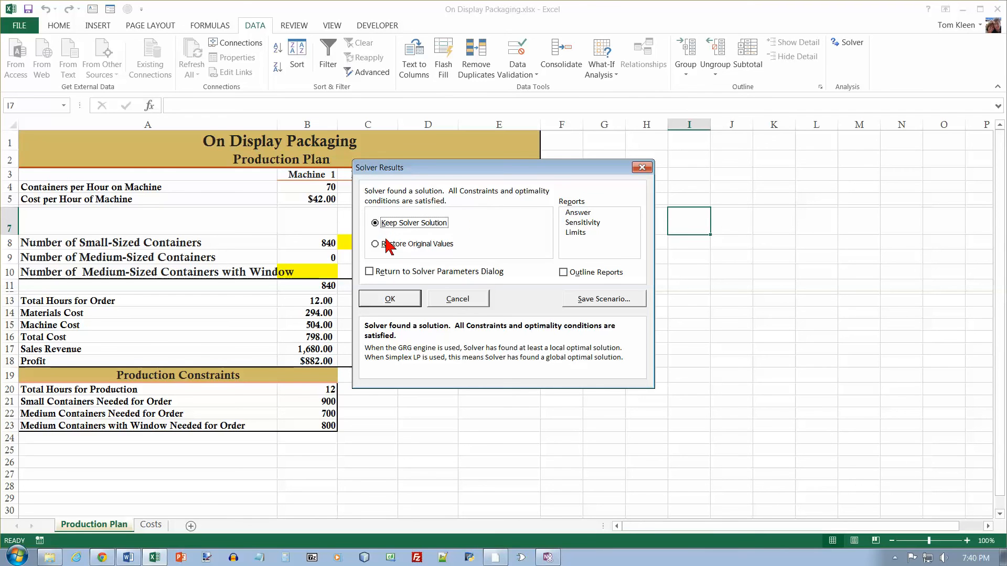
left_click(576, 215)
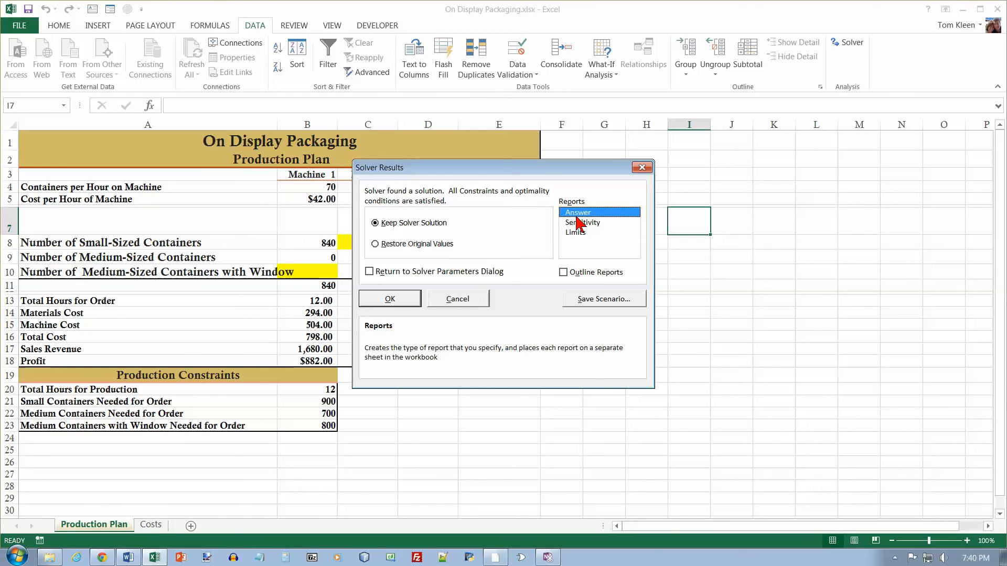
left_click(406, 299)
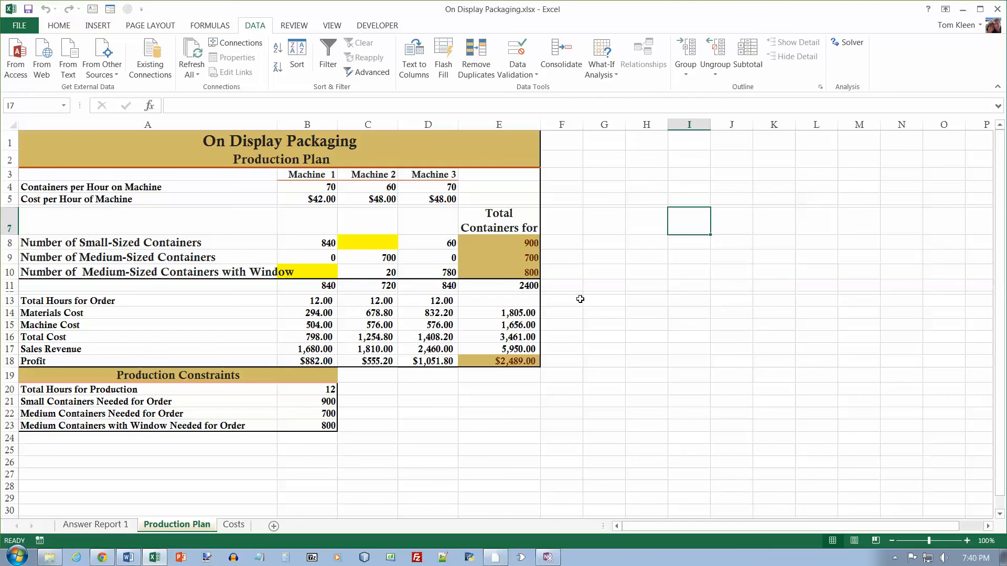
Open the Answer Report 1 sheet and reorder the sheets so Production Plan comes before it.
left_click(446, 259)
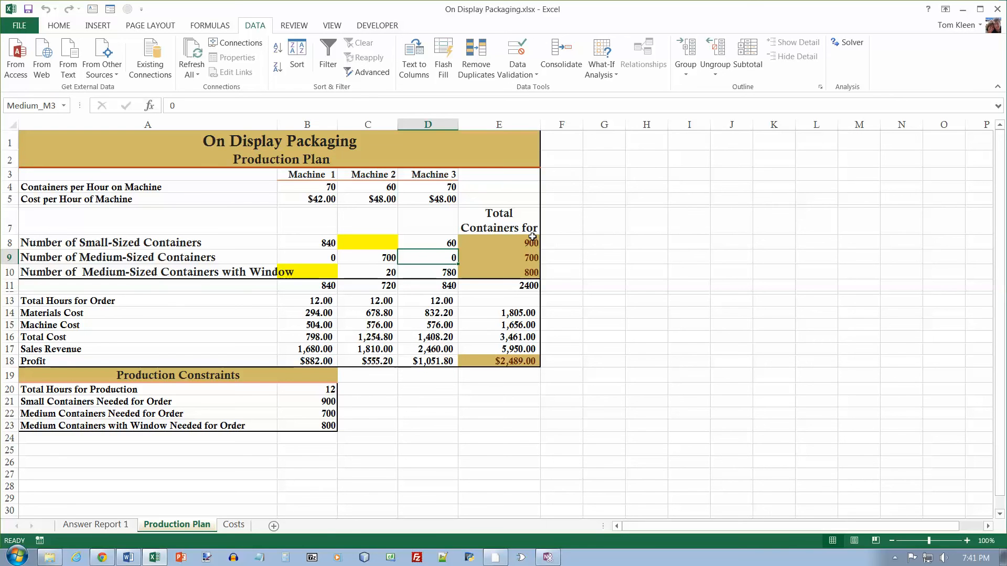
left_click(118, 525)
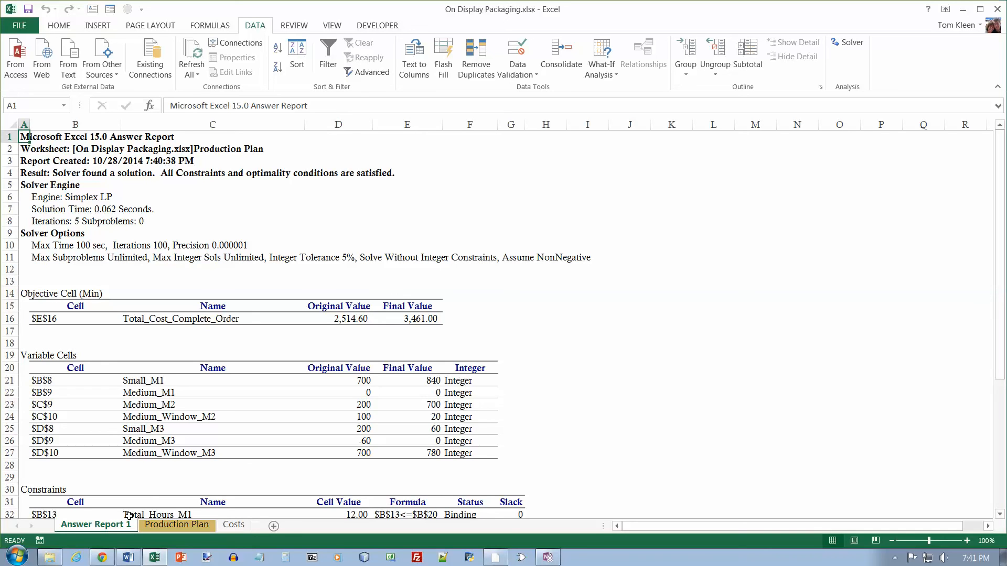
left_click_drag(190, 530, 226, 534)
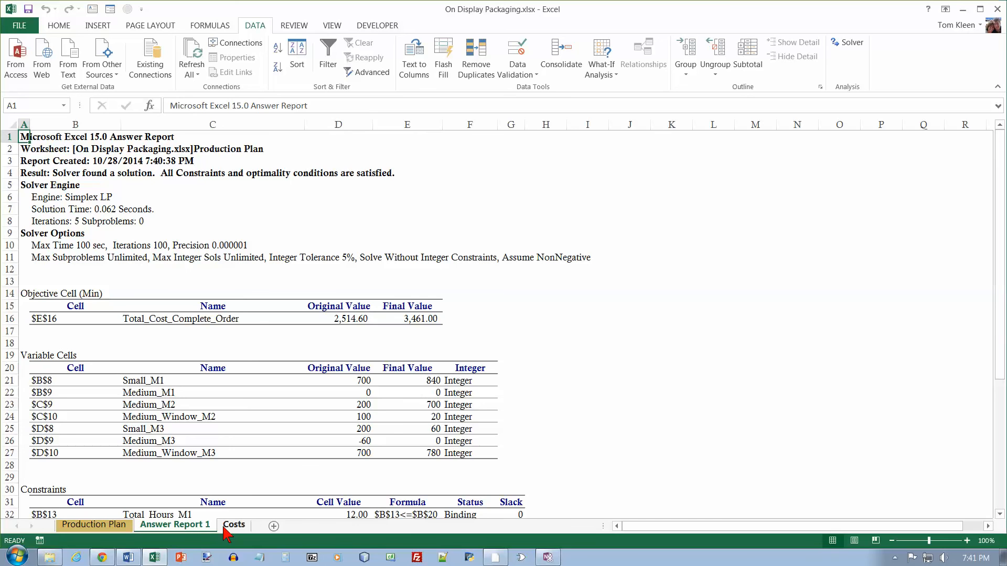
Rename the Answer Report 1 sheet as Production Plan Answer Report 1.
double_click(188, 529)
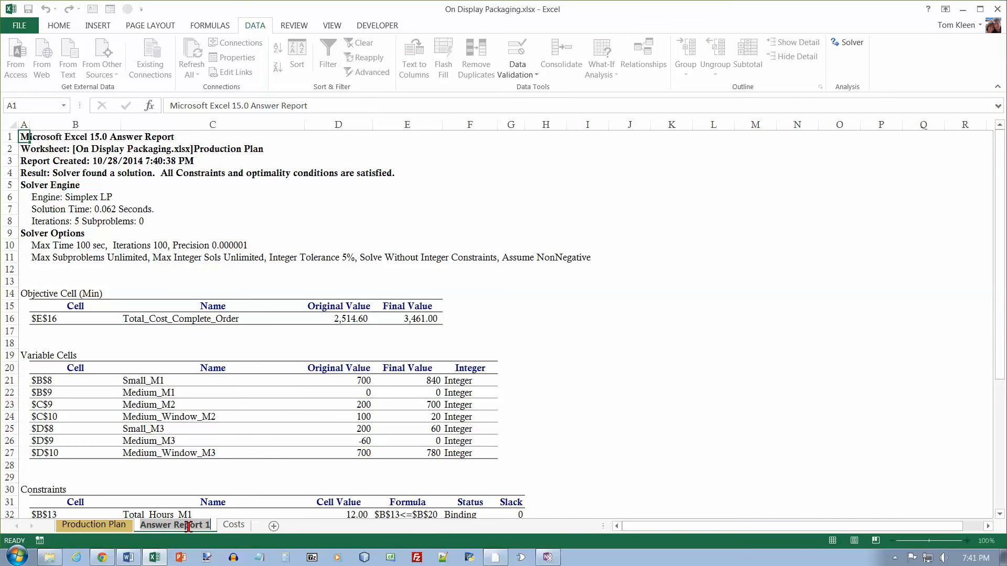
key("Left")
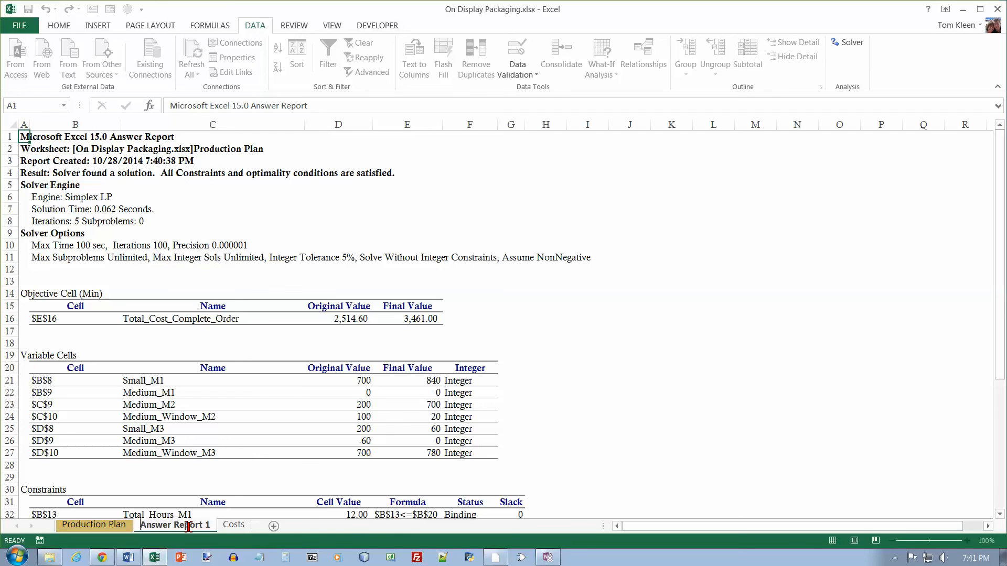
type("Production Plan")
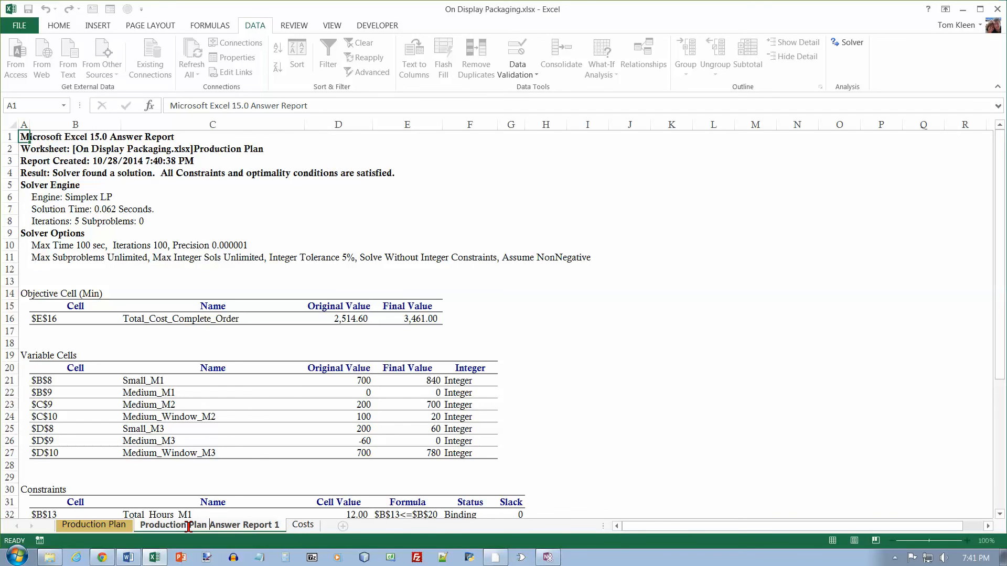
key("Return")
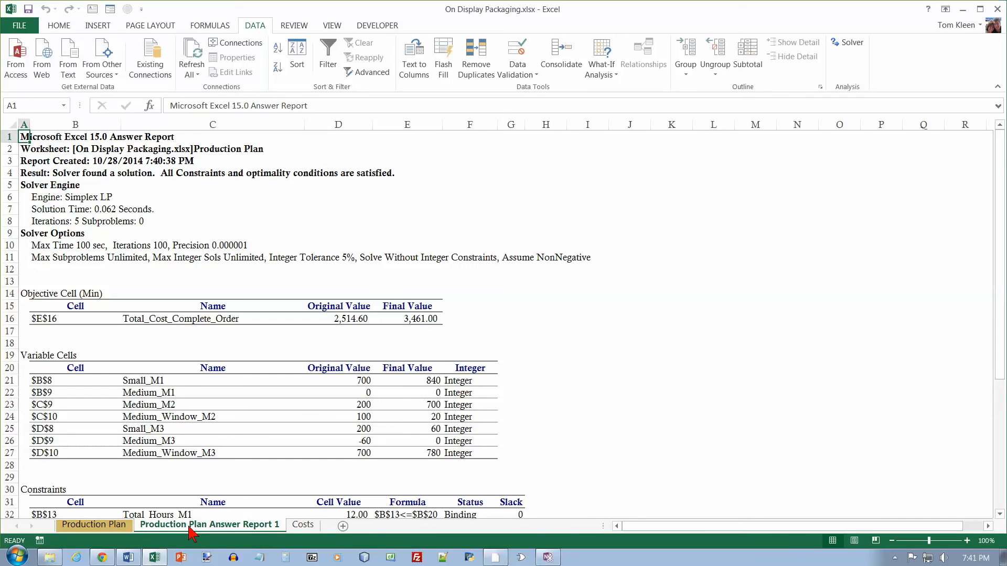
Colour the Production Plan Answer Report 1 sheet tab with the reddish-brown theme colour, the second-to-last in the base row.
right_click(189, 528)
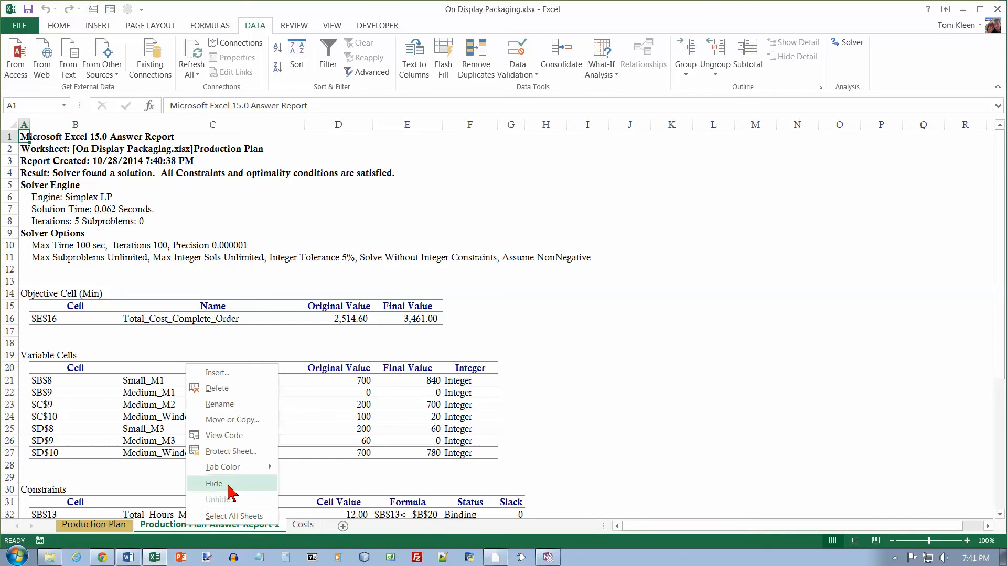
mouse_move(238, 468)
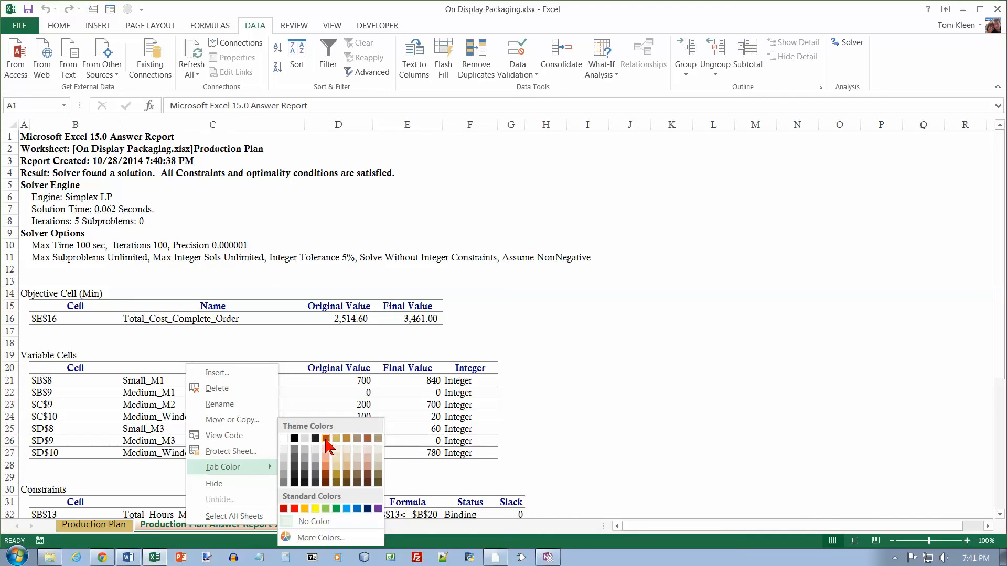
left_click(368, 439)
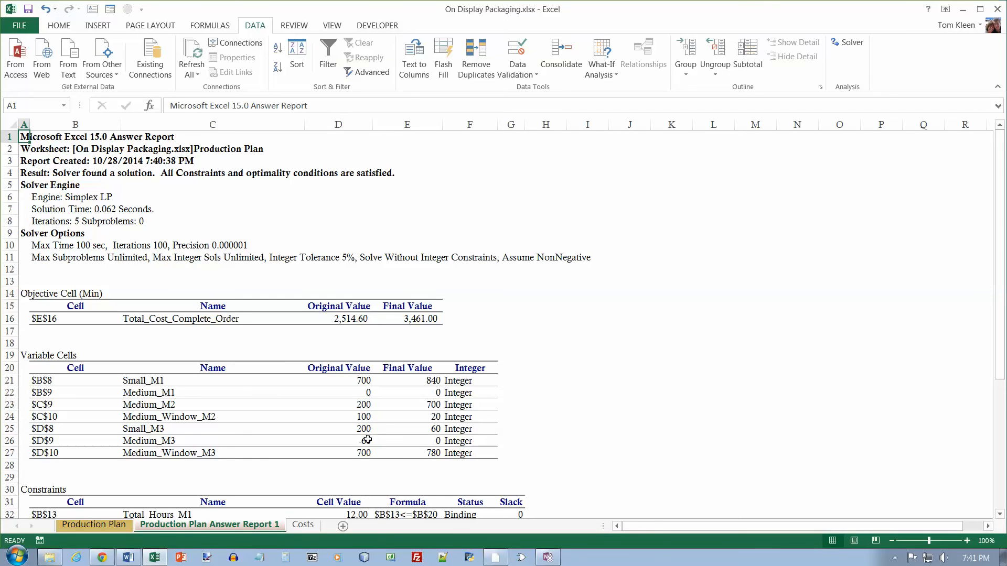